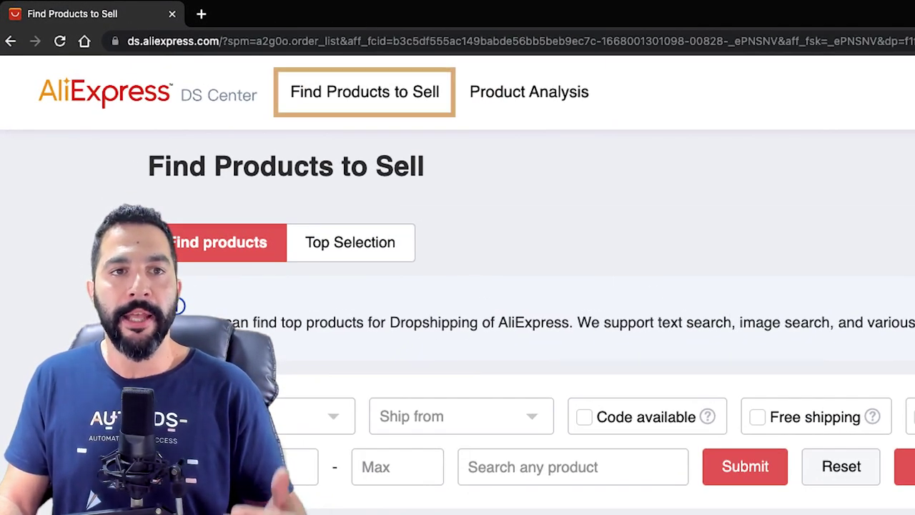
# View the Product Analysis page and return to Find Products to Sell
pyautogui.click(529, 93)
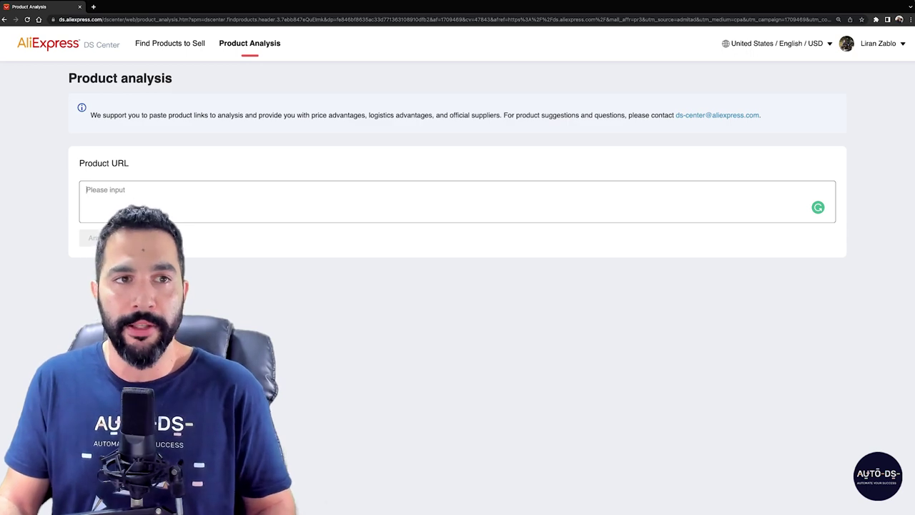
pyautogui.click(170, 44)
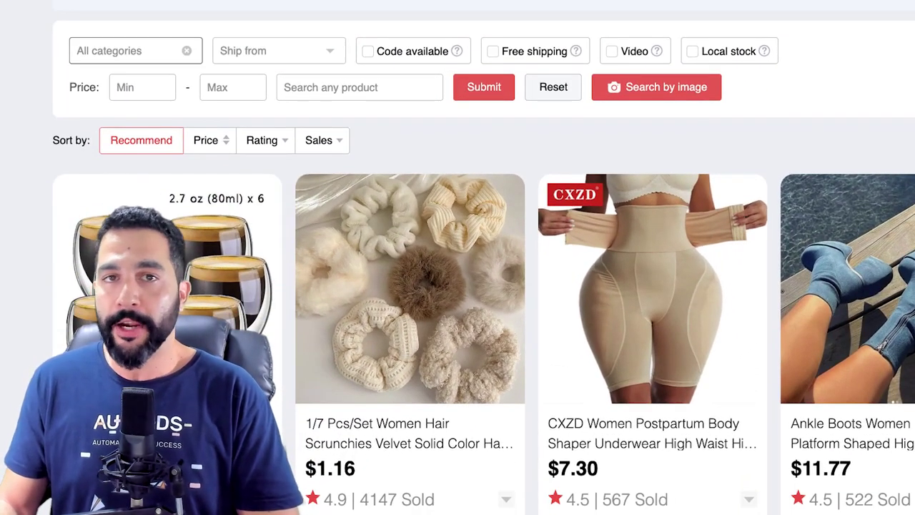
# Look through the available product categories in the category filter without choosing one
pyautogui.click(136, 50)
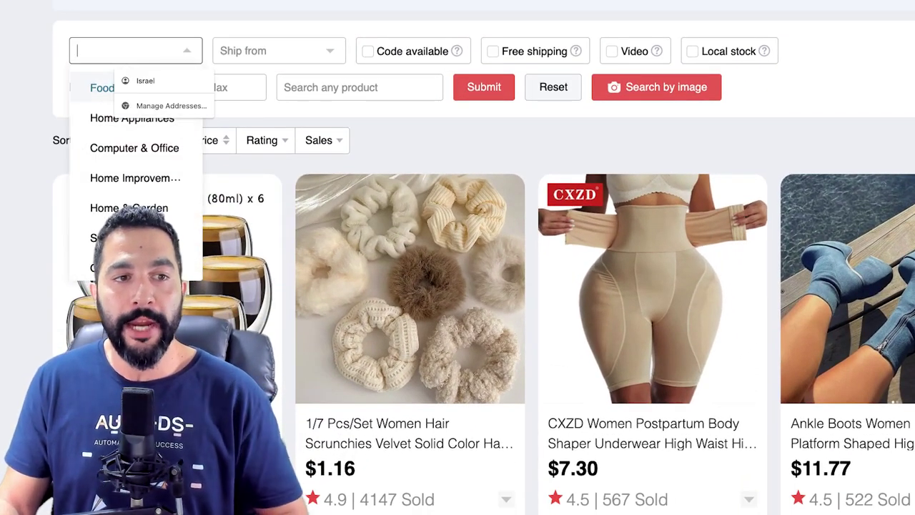
pyautogui.click(135, 51)
pyautogui.click(135, 51)
pyautogui.scroll(-1, 143, 118)
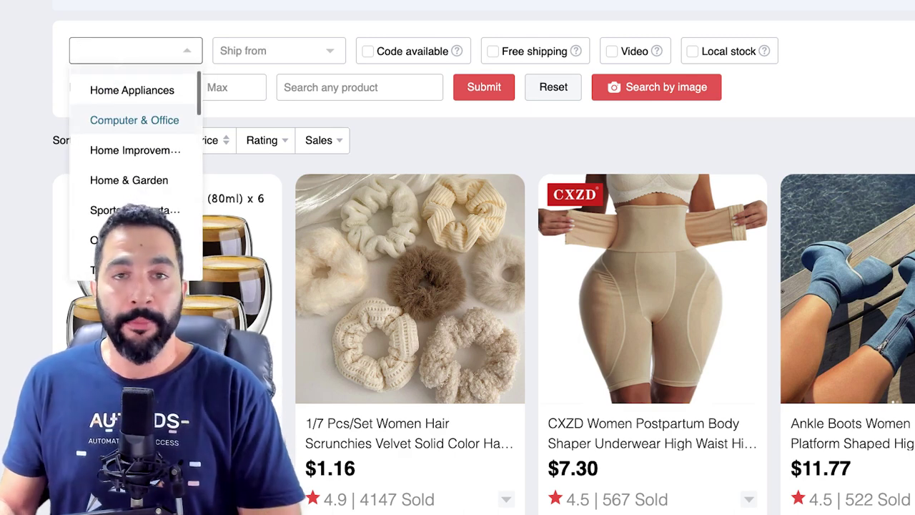
pyautogui.scroll(-3, 136, 144)
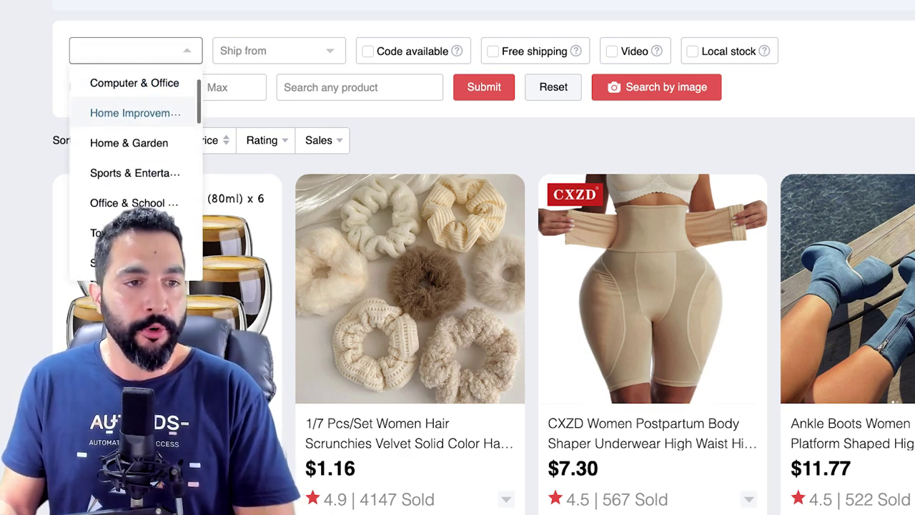
pyautogui.scroll(-8, 136, 136)
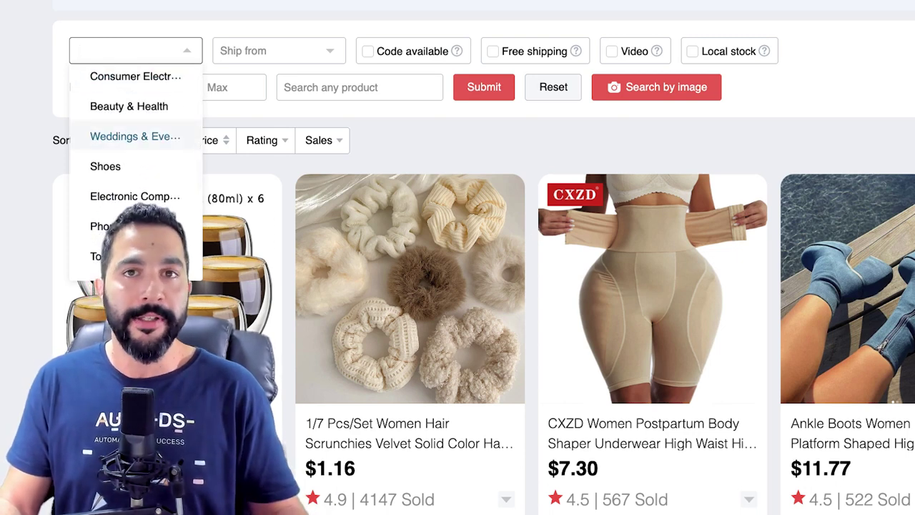
pyautogui.scroll(-4, 136, 96)
pyautogui.scroll(-7, 136, 129)
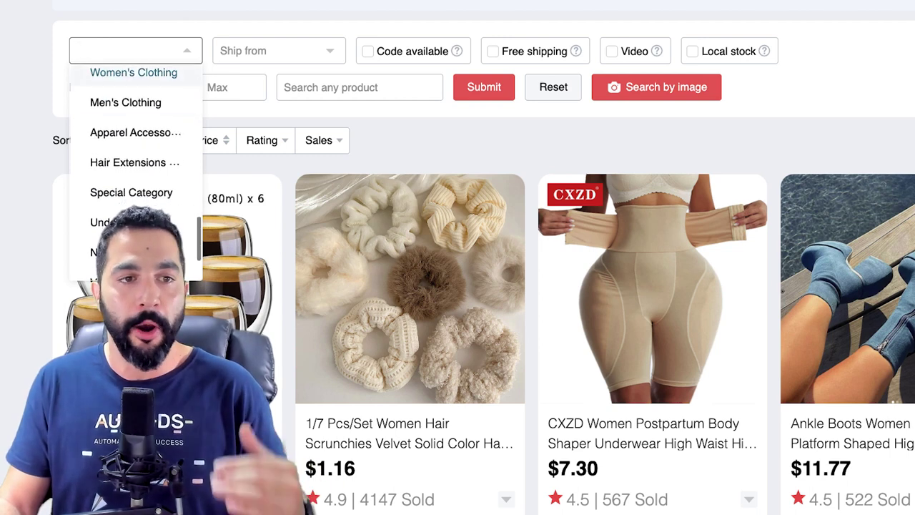
pyautogui.scroll(-3, 136, 107)
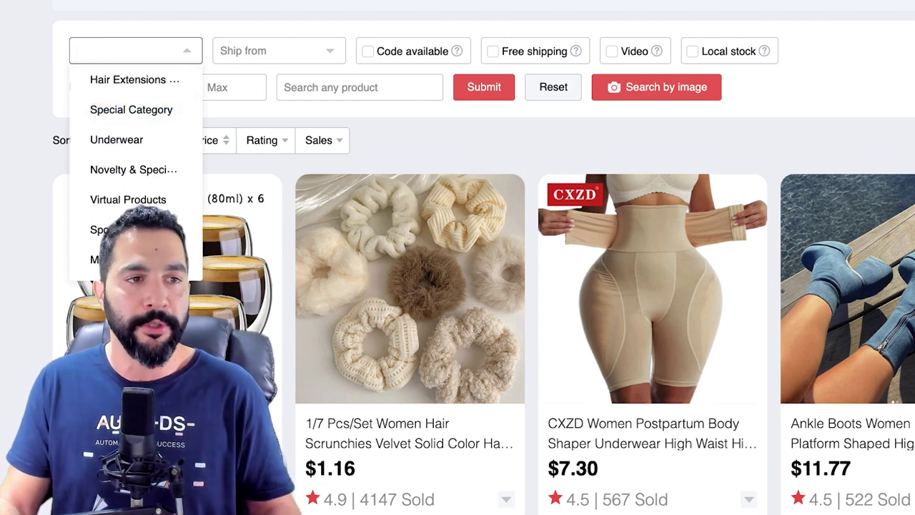
pyautogui.click(136, 50)
pyautogui.click(136, 51)
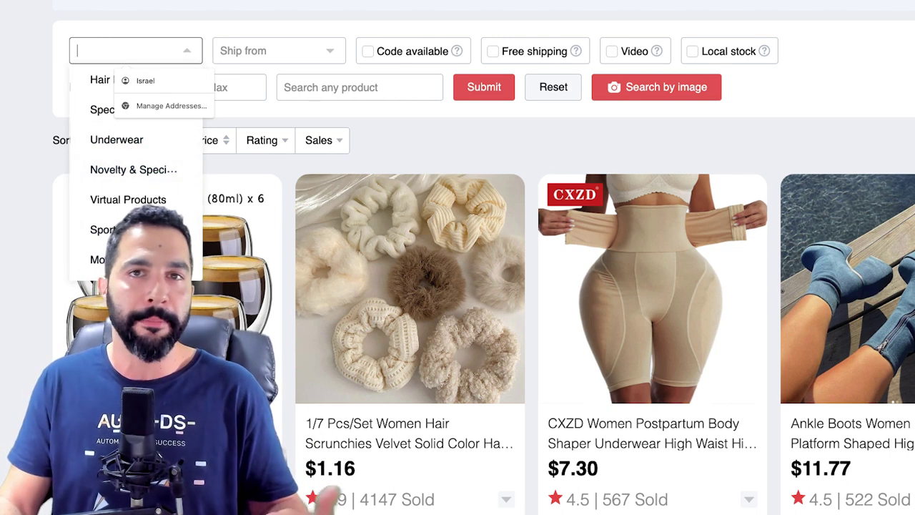
pyautogui.click(136, 50)
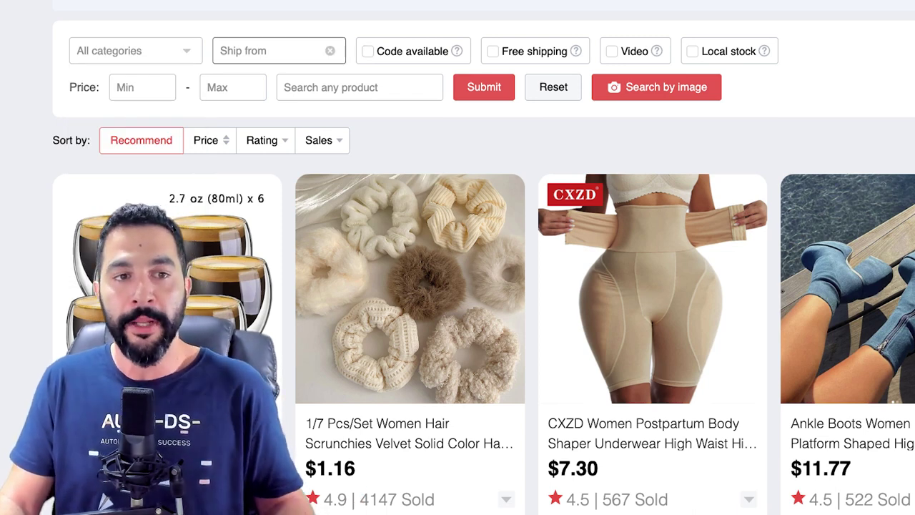
# Set the ship-from country filter to United Kingdom
pyautogui.click(279, 51)
pyautogui.click(279, 51)
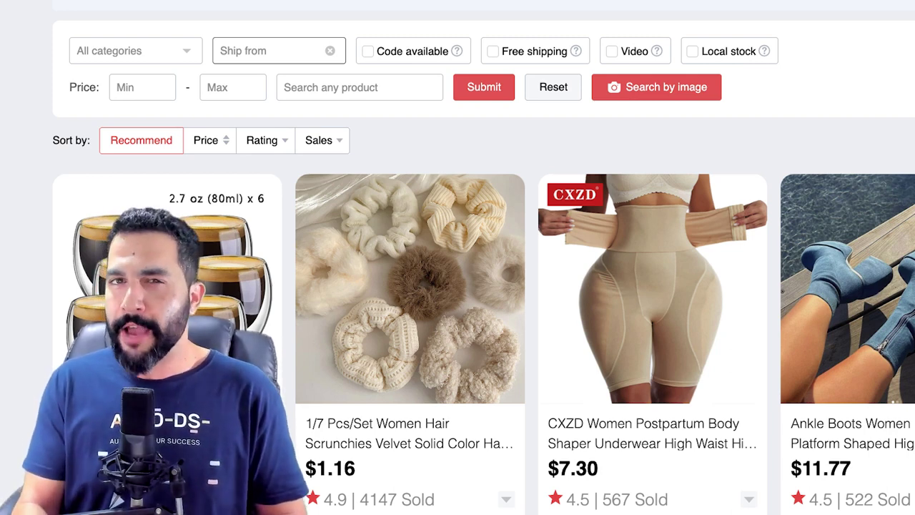
pyautogui.click(279, 50)
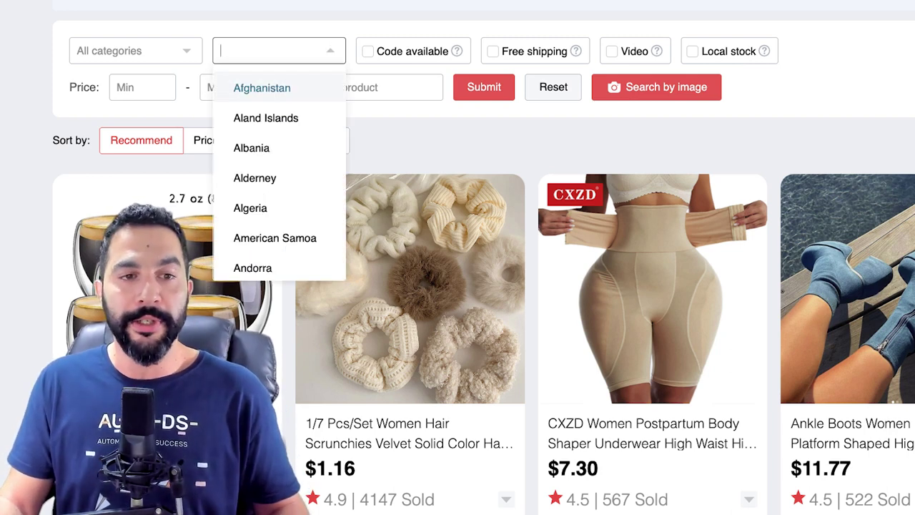
pyautogui.press('Down')
pyautogui.press('Down')
pyautogui.press('Down')
pyautogui.press('Down')
pyautogui.press('Down')
pyautogui.press('Down')
pyautogui.press('Down')
pyautogui.press('Down')
pyautogui.press('Down')
pyautogui.press('Down')
pyautogui.press('Down')
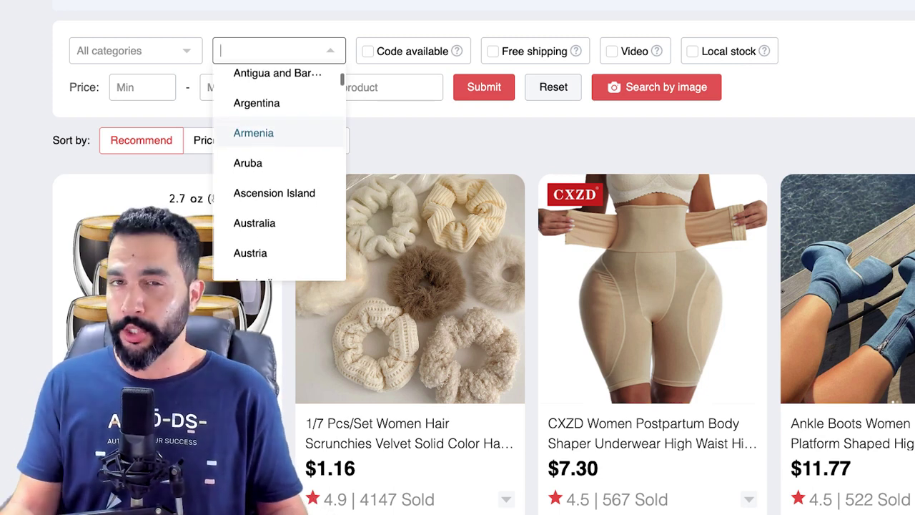
pyautogui.write('united king')
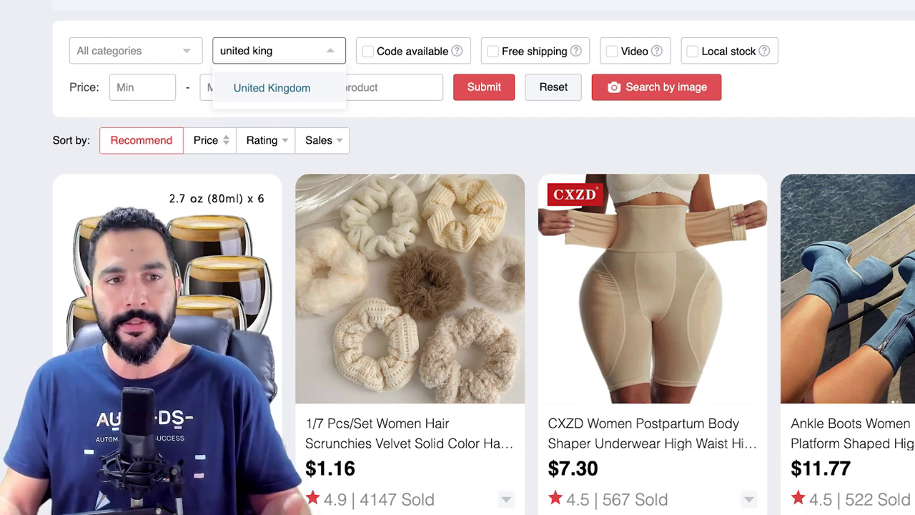
pyautogui.press('Return')
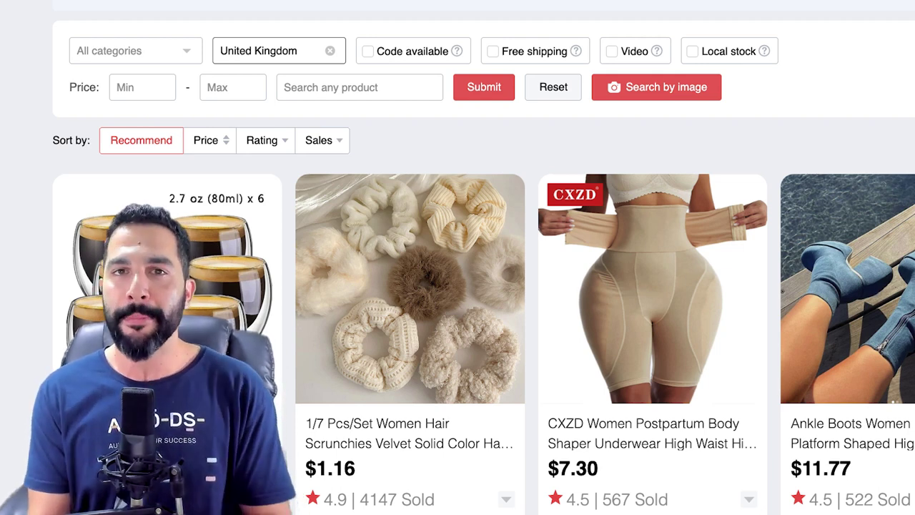
pyautogui.scroll(-1, 300, 57)
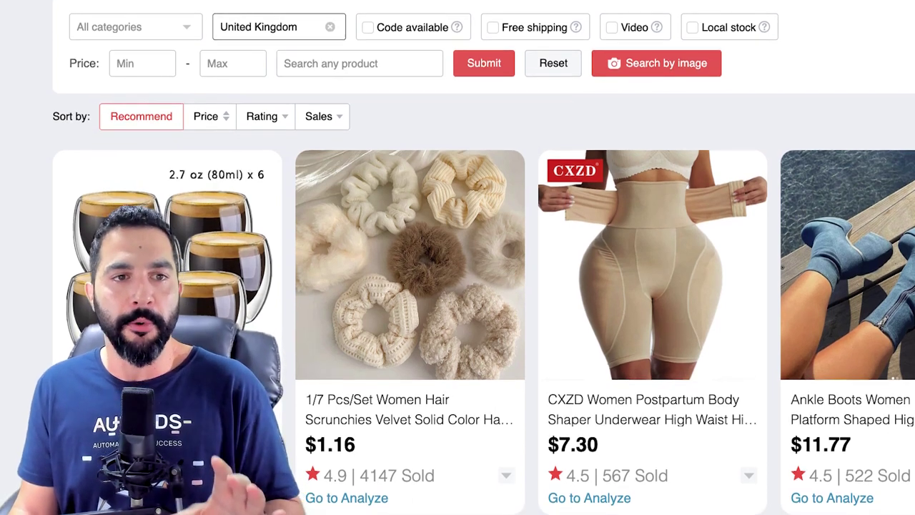
pyautogui.click(280, 27)
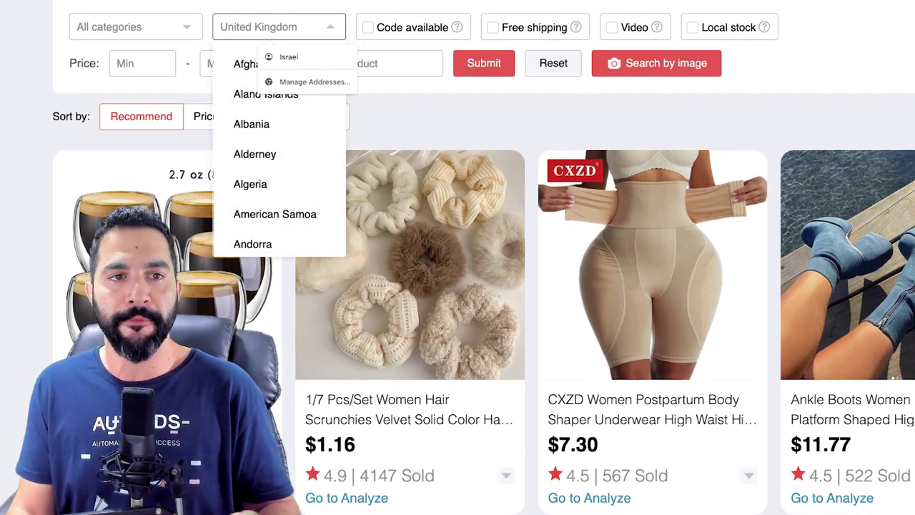
pyautogui.click(279, 27)
pyautogui.scroll(2, 368, 27)
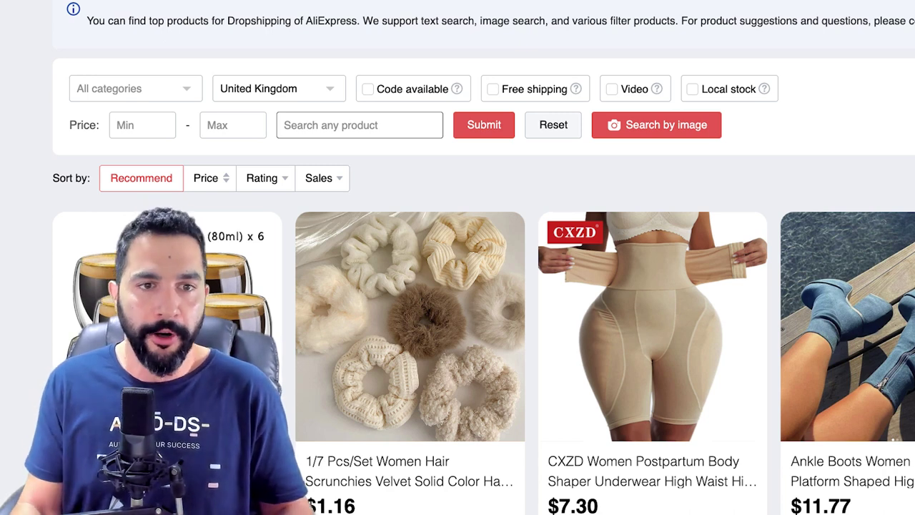
# Search the dropshipping products for "pet supplies" with the ship-from country filter cleared and skim the results
pyautogui.click(360, 125)
pyautogui.write('pet supplies')
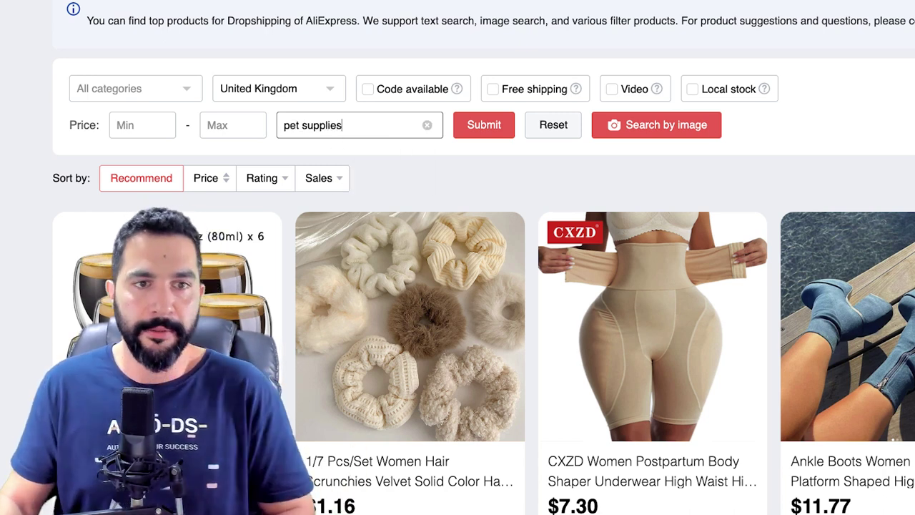
pyautogui.click(271, 87)
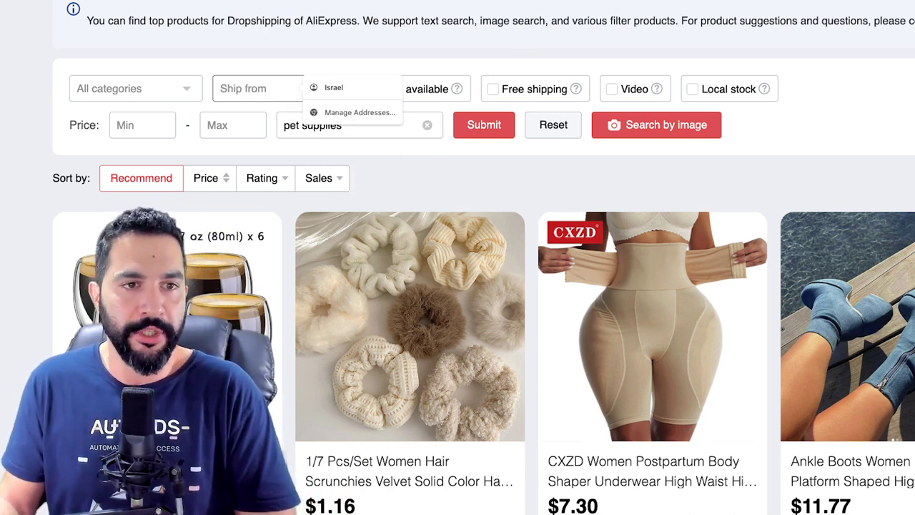
pyautogui.press('Escape')
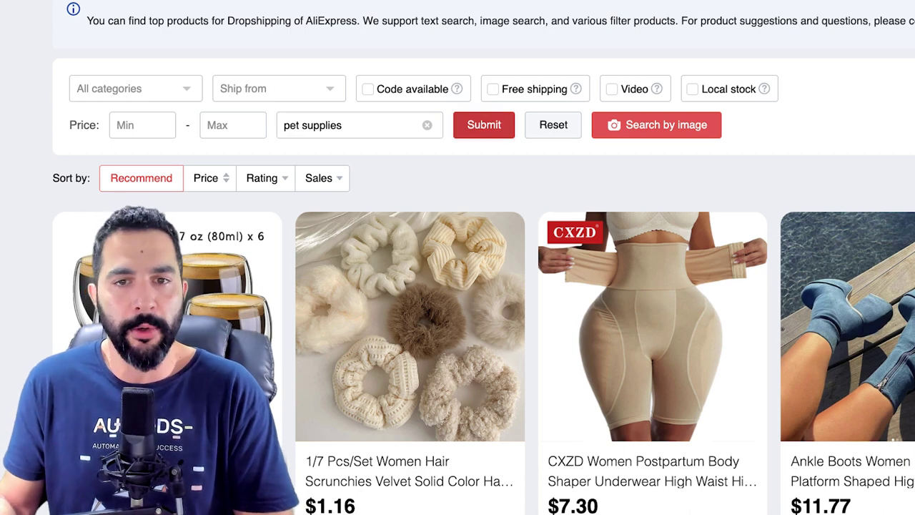
pyautogui.click(484, 125)
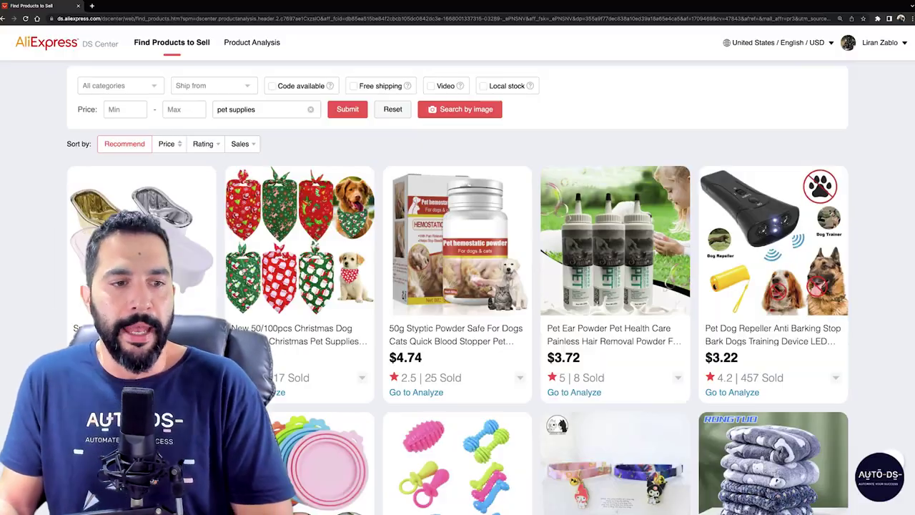
pyautogui.scroll(-1, 457, 286)
pyautogui.scroll(-2, 457, 286)
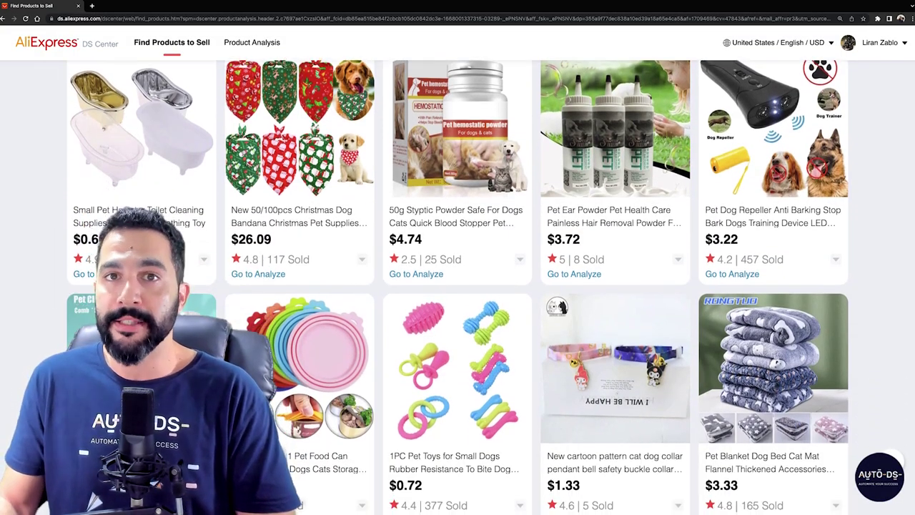
pyautogui.scroll(3, 457, 286)
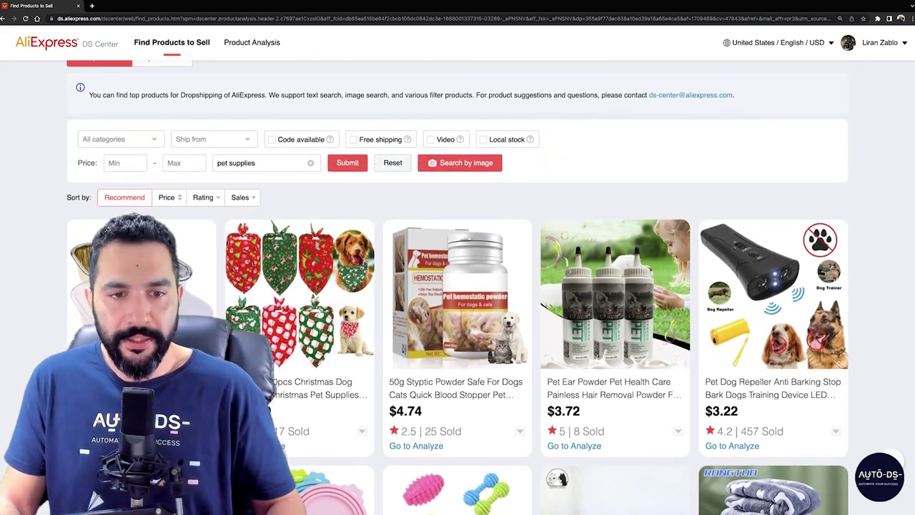
# Open the regular AliExpress store in a new browser tab and search it for "pet supplies"
pyautogui.hotkey('ctrl', 't')
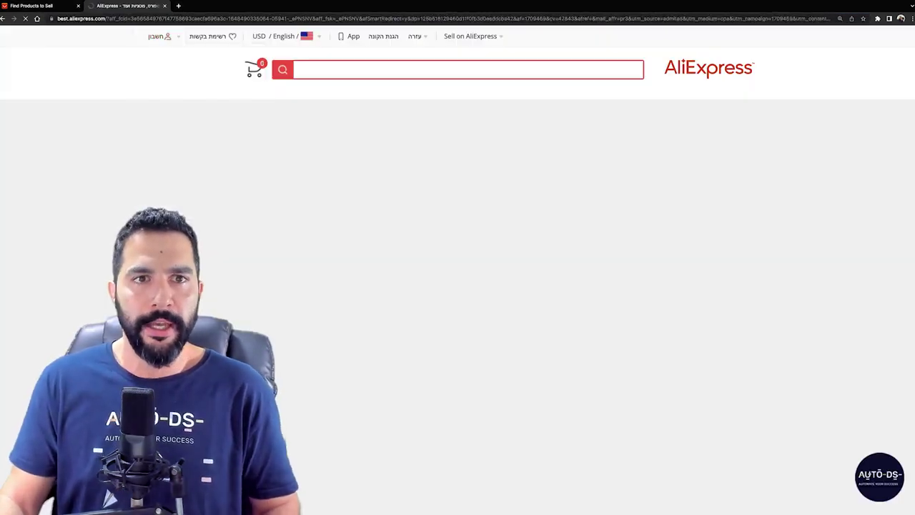
pyautogui.write('pet supl')
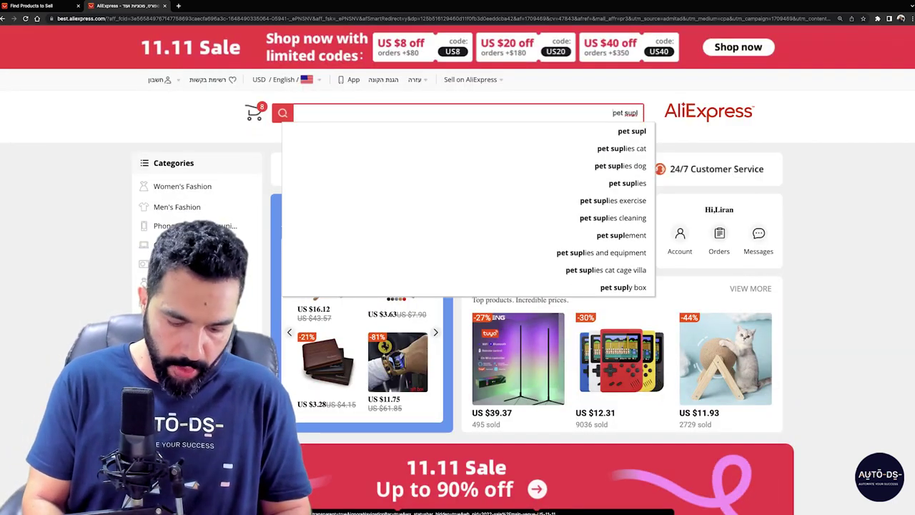
pyautogui.press('BackSpace')
pyautogui.write('plies')
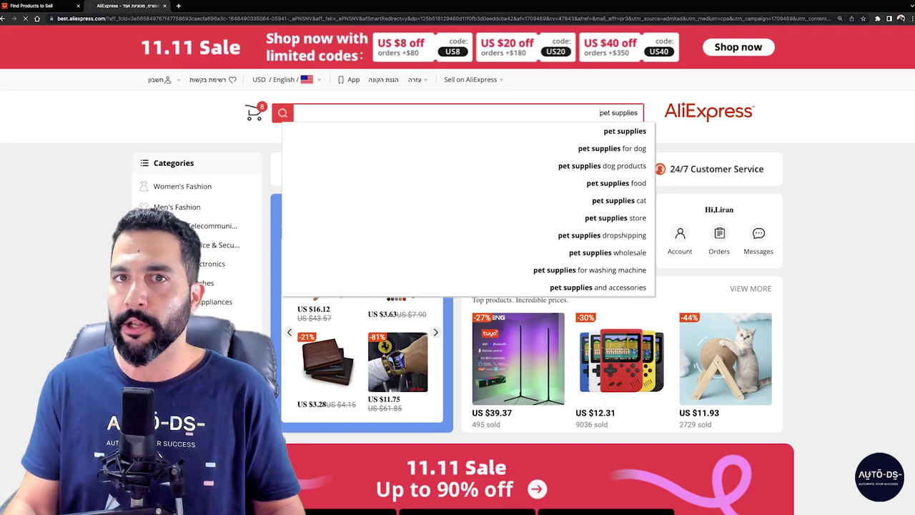
pyautogui.press('Return')
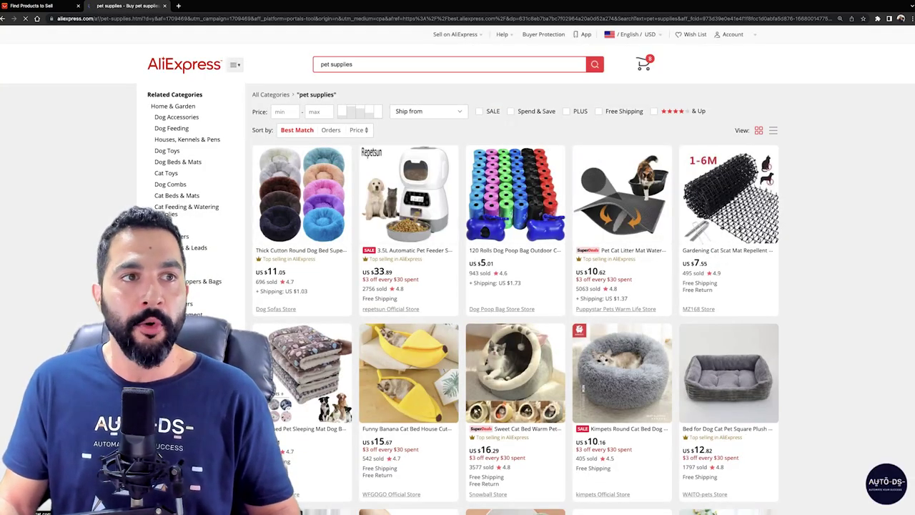
# Compare the DS Center results for pet supplies with the results on the regular AliExpress store
pyautogui.click(43, 5)
pyautogui.scroll(-2, 458, 322)
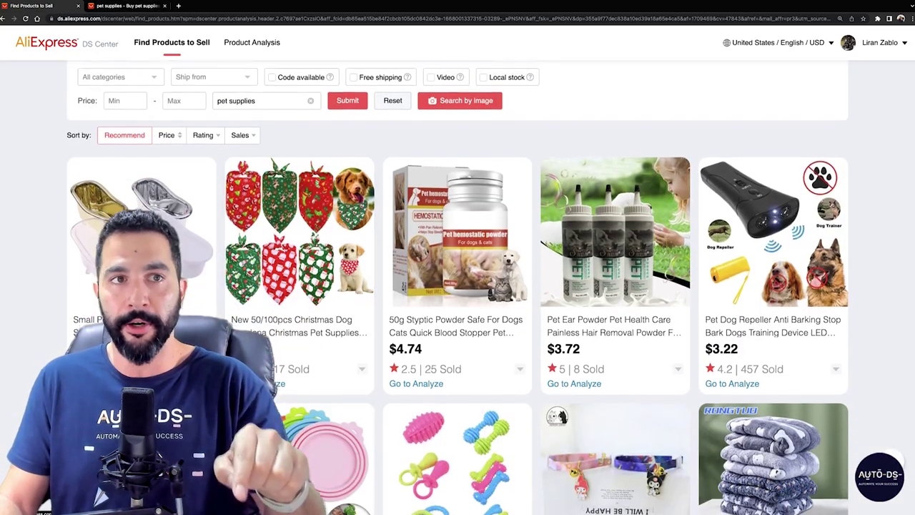
pyautogui.hotkey('ctrl', 'Tab')
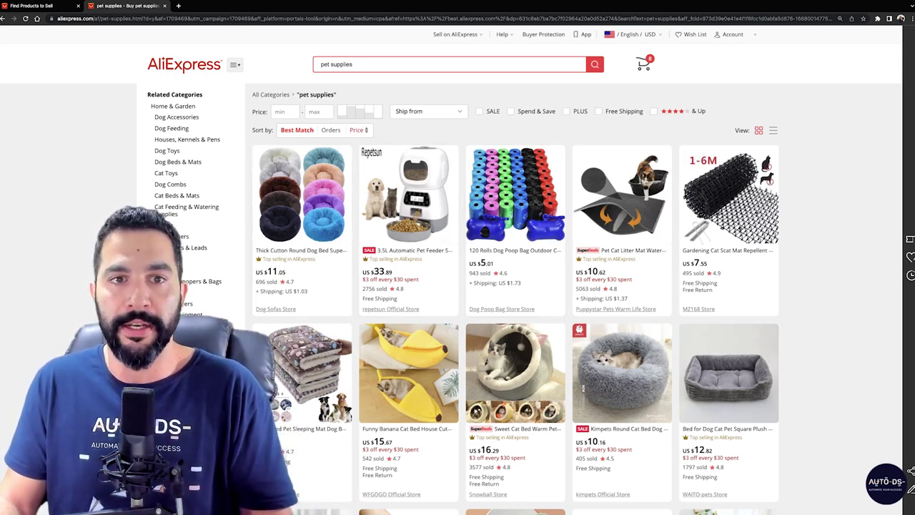
pyautogui.hotkey('ctrl', 'shift', 'Tab')
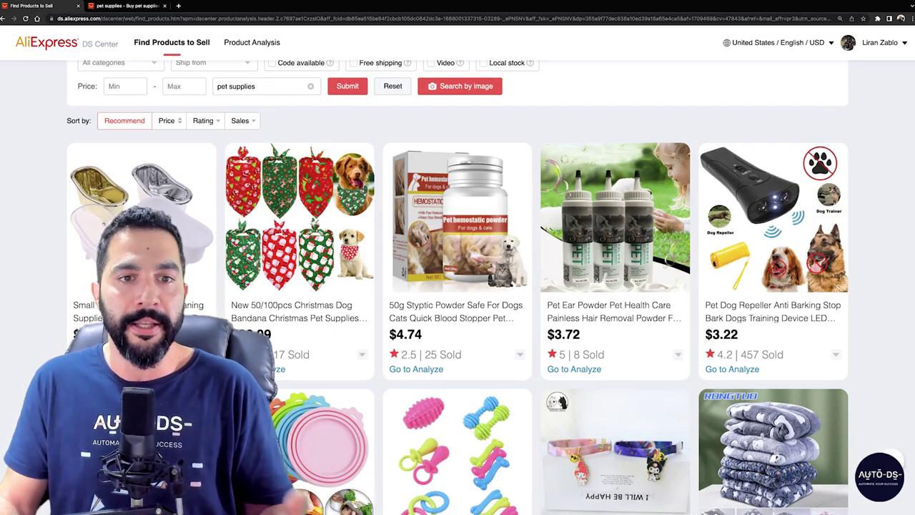
pyautogui.scroll(-2, 458, 286)
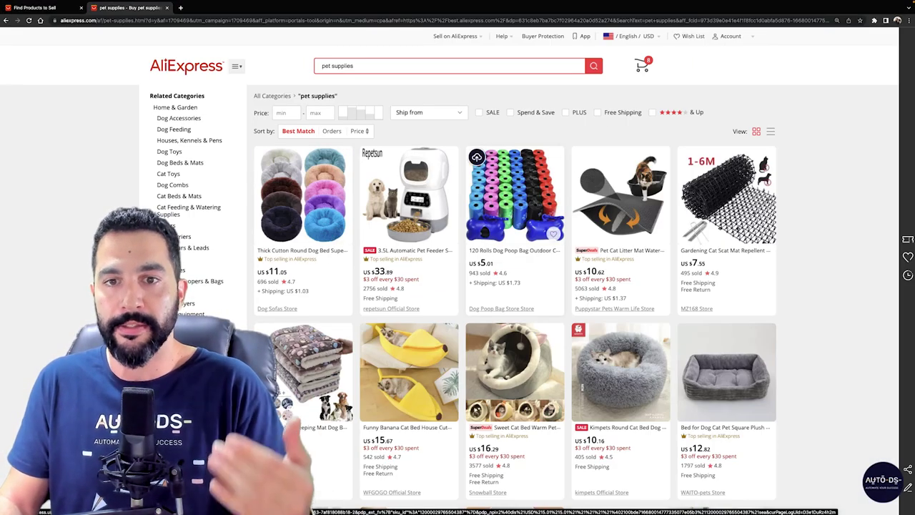
# Enlarge the AliExpress store page and examine the prices, ratings and sold counts of the pet supplies listings
pyautogui.scroll(-2, 515, 194)
pyautogui.scroll(-1, 515, 225)
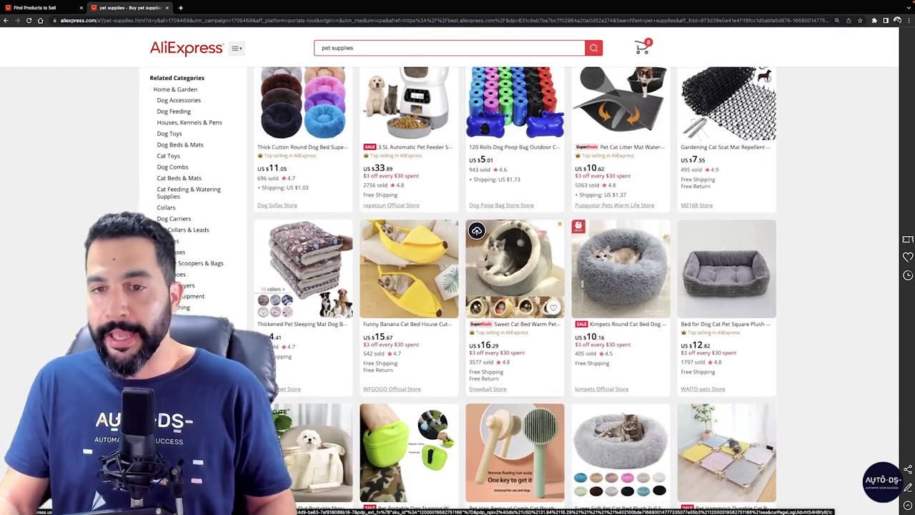
pyautogui.hotkey('ctrl', '+')
pyautogui.hotkey('ctrl', '+')
pyautogui.hotkey('ctrl', '+')
pyautogui.scroll(-3, 525, 175)
pyautogui.scroll(-4, 526, 175)
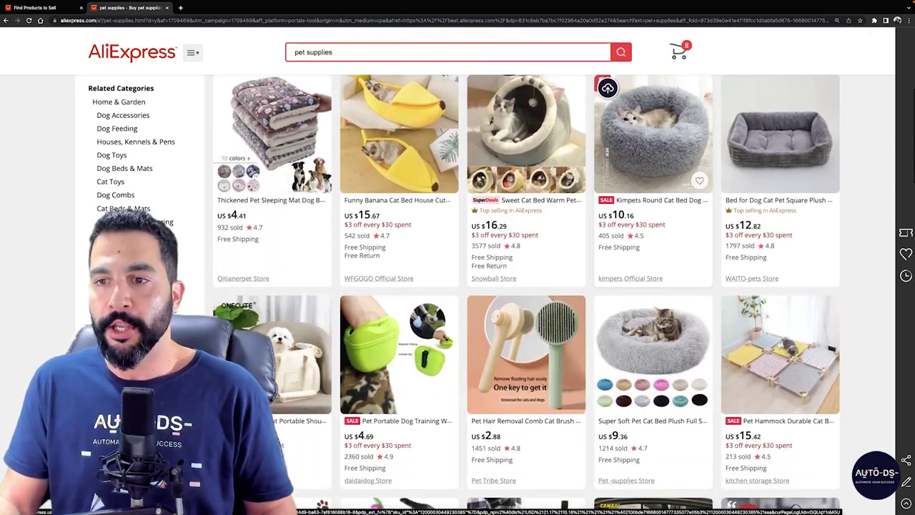
pyautogui.scroll(-4, 525, 214)
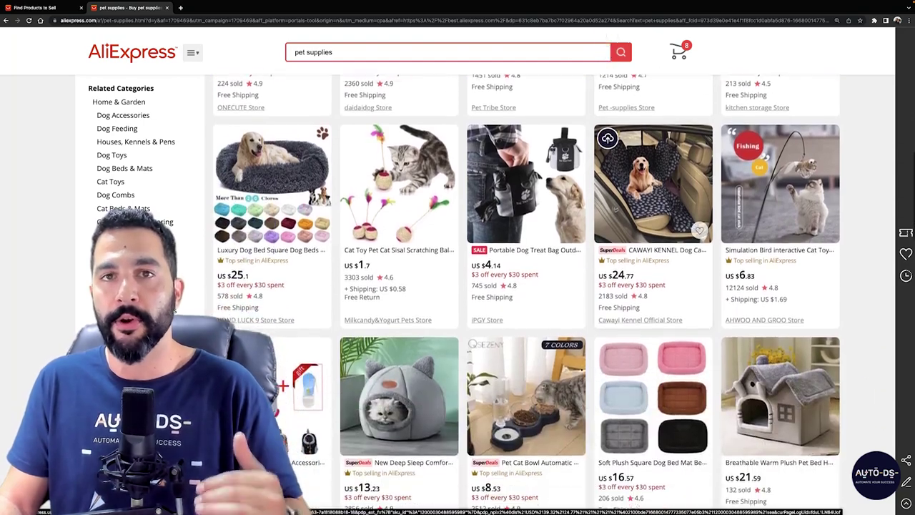
# Compare the pet supplies listings on the regular AliExpress store with the DS Center results, including growth rates and sold counts
pyautogui.scroll(-3, 526, 214)
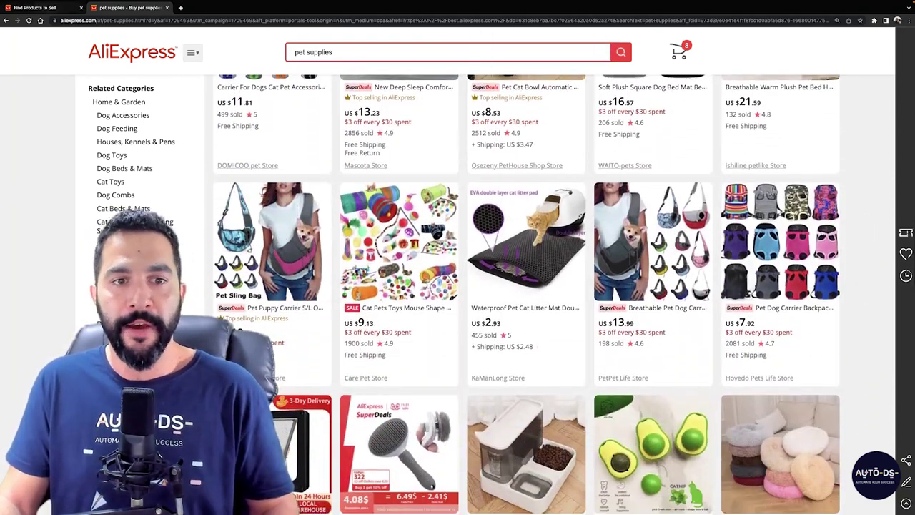
pyautogui.click(36, 7)
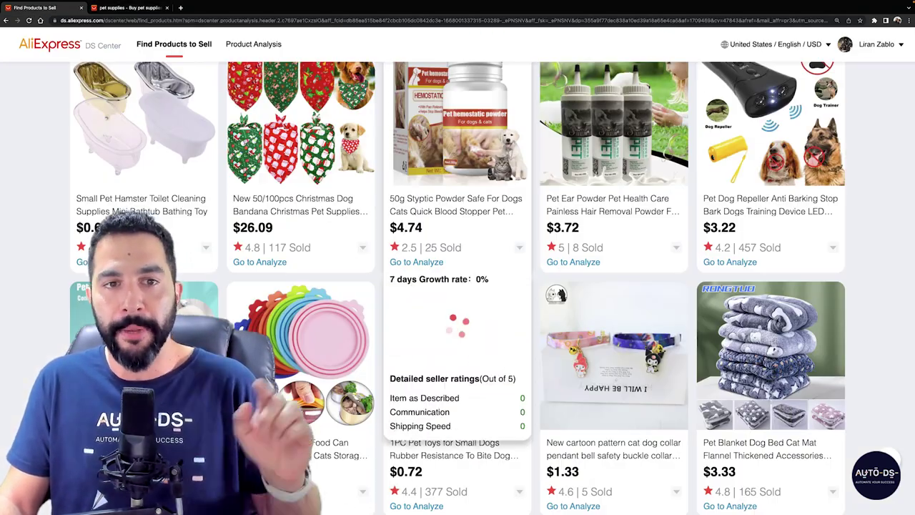
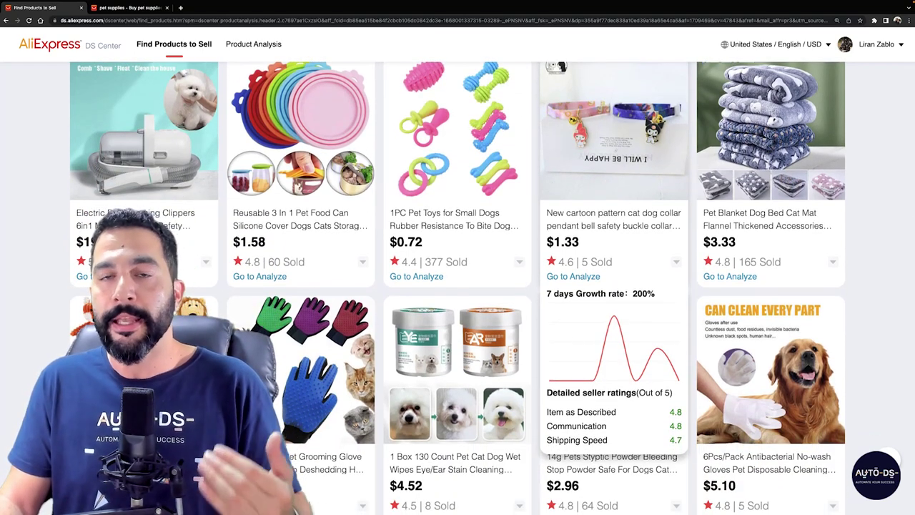
pyautogui.scroll(-3, 772, 372)
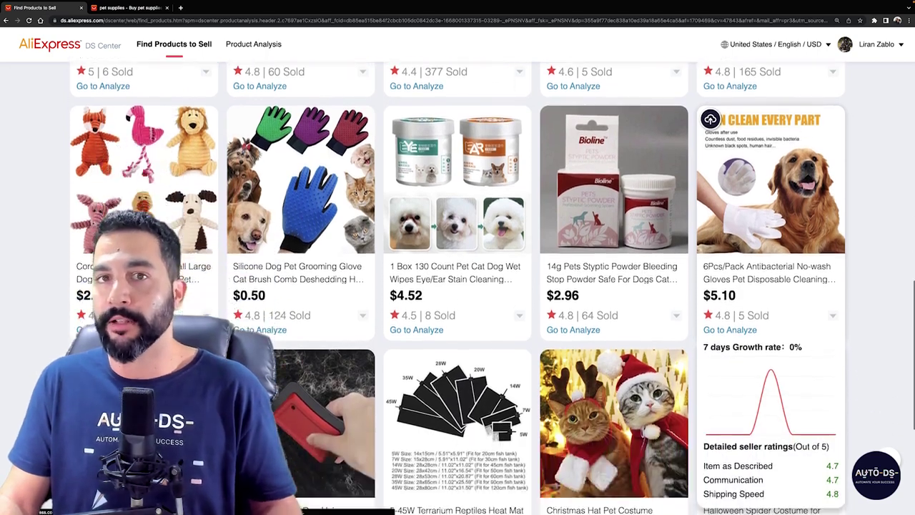
pyautogui.scroll(-1, 771, 286)
pyautogui.click(129, 8)
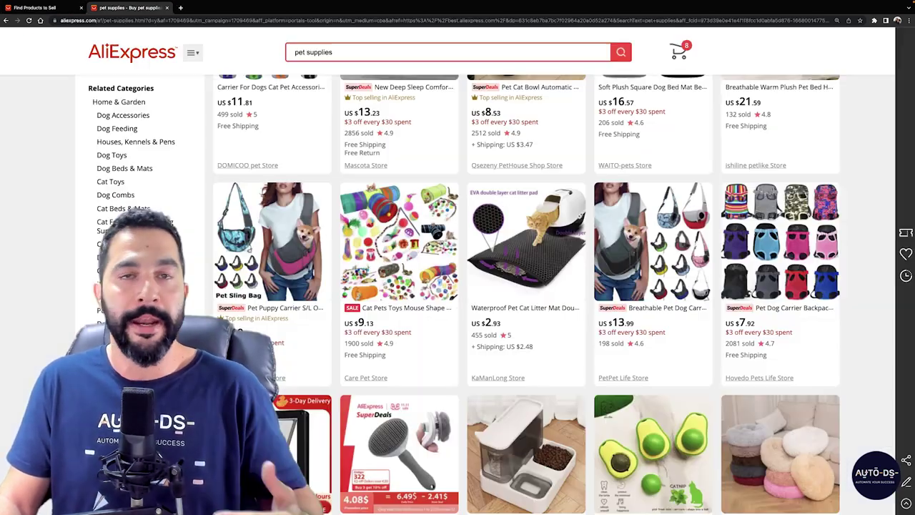
pyautogui.scroll(-2, 526, 214)
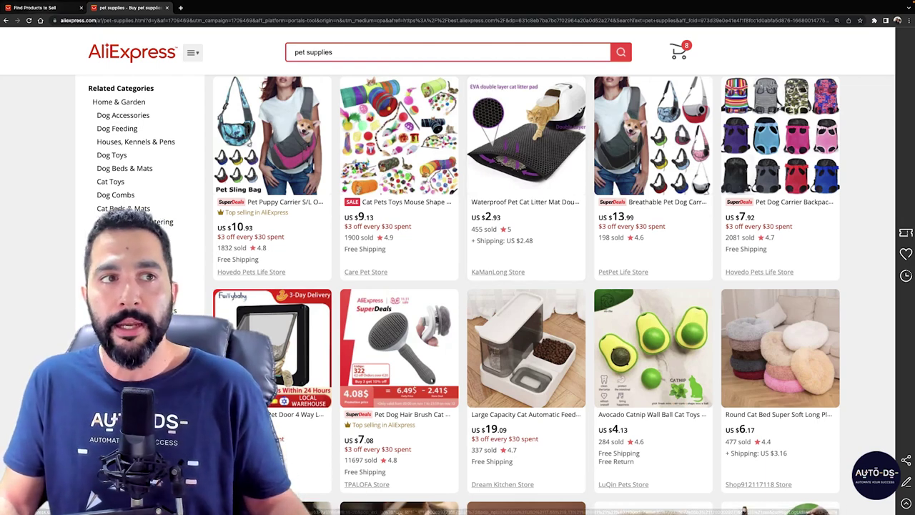
# Review the first page of DS Center pet supplies results down to its end, checking ratings, sold counts and growth charts
pyautogui.click(35, 8)
pyautogui.scroll(-1, 615, 357)
pyautogui.scroll(-2, 615, 308)
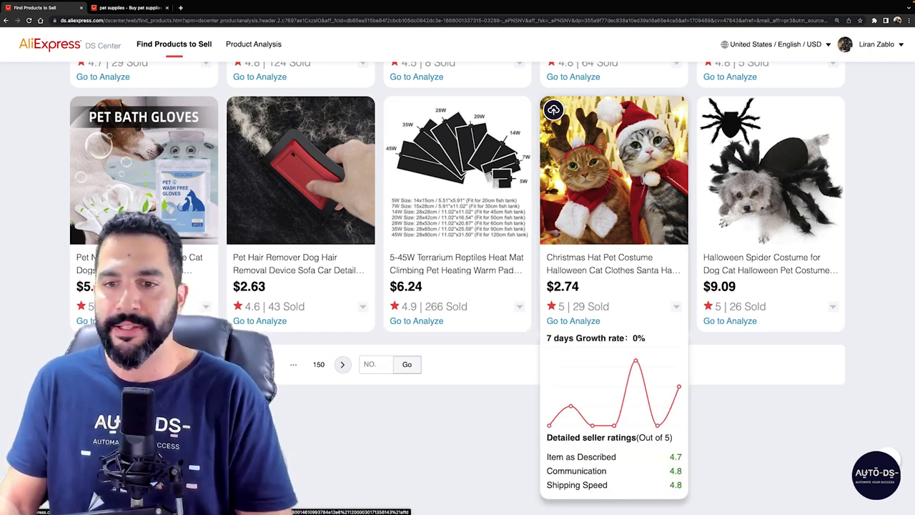
pyautogui.scroll(3, 614, 214)
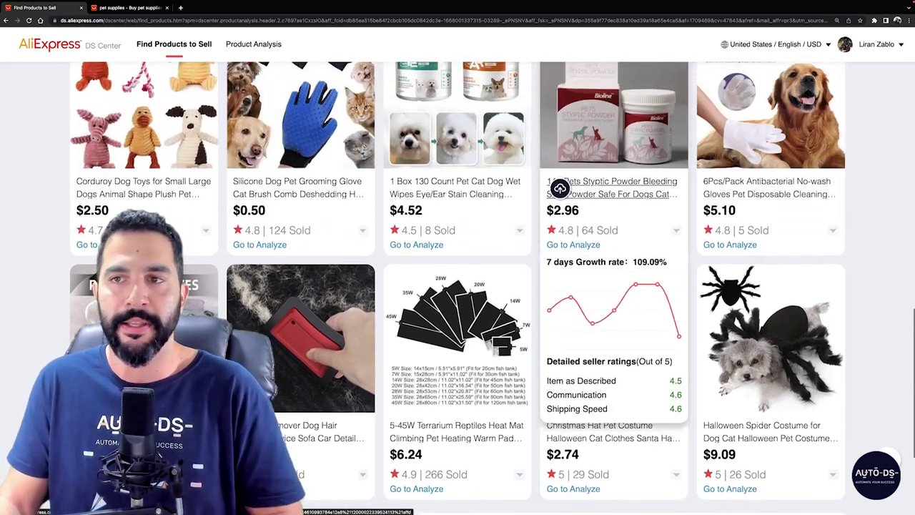
pyautogui.scroll(-3, 613, 286)
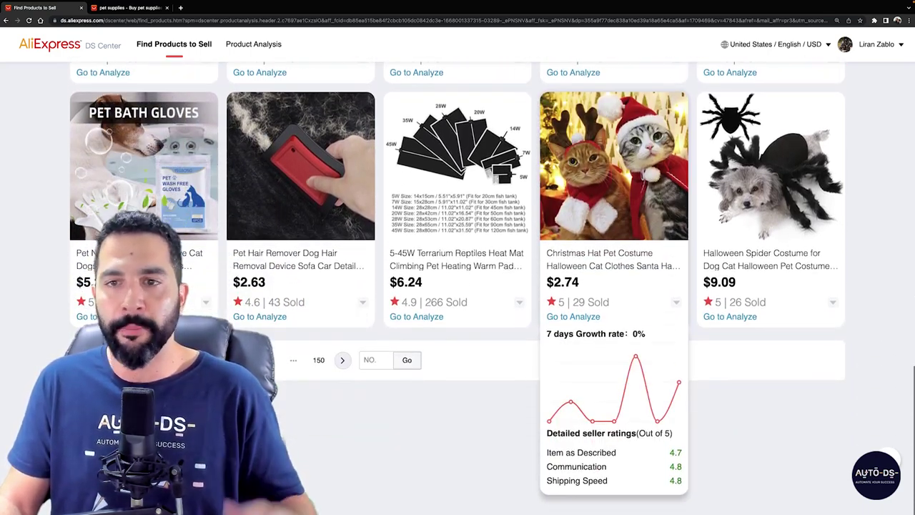
pyautogui.scroll(10, 560, 259)
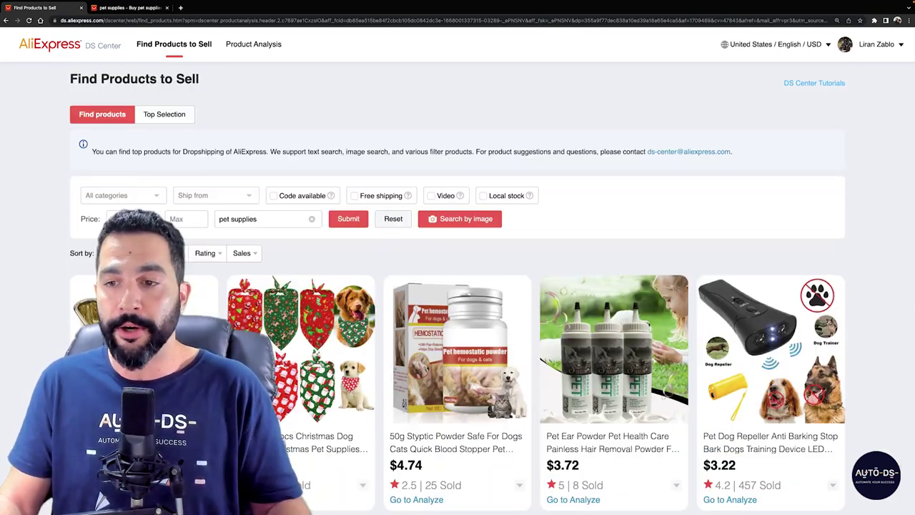
pyautogui.scroll(-15, 403, 223)
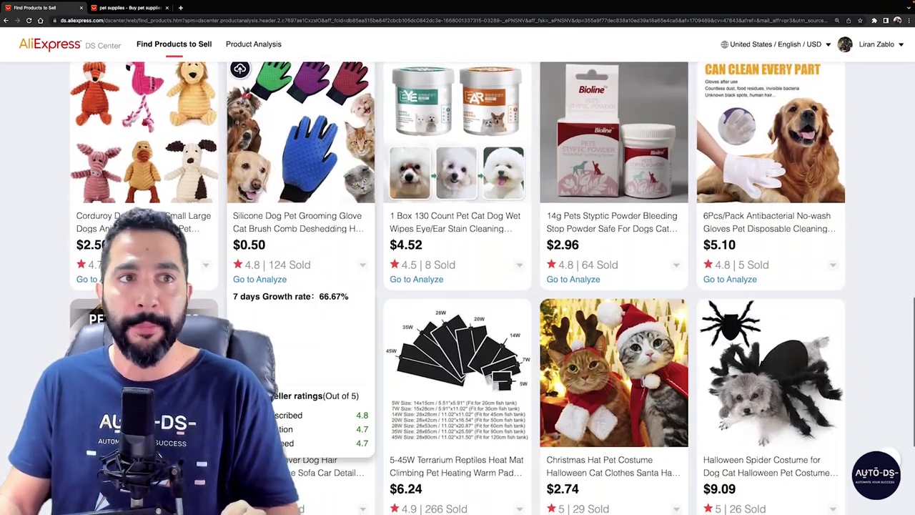
# Examine the regular AliExpress store's first page of pet supplies results from the beginning to its page navigation
pyautogui.click(129, 7)
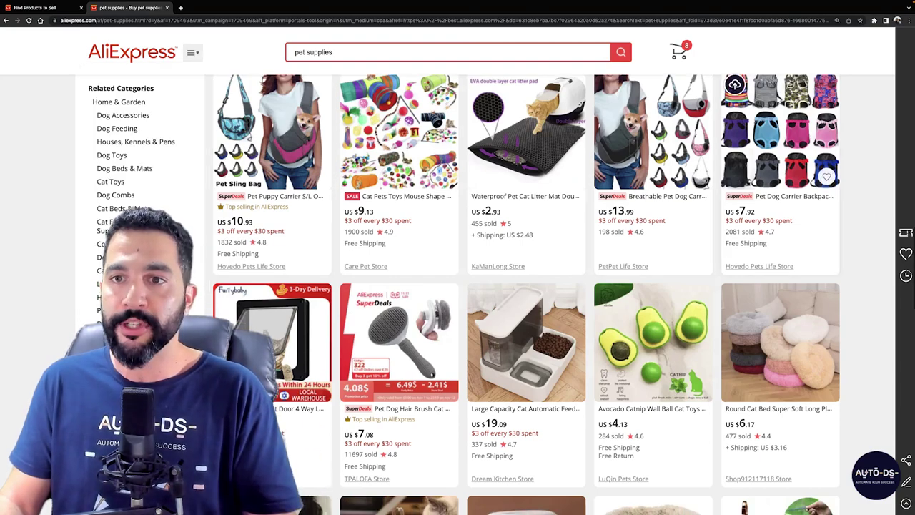
pyautogui.scroll(3, 735, 87)
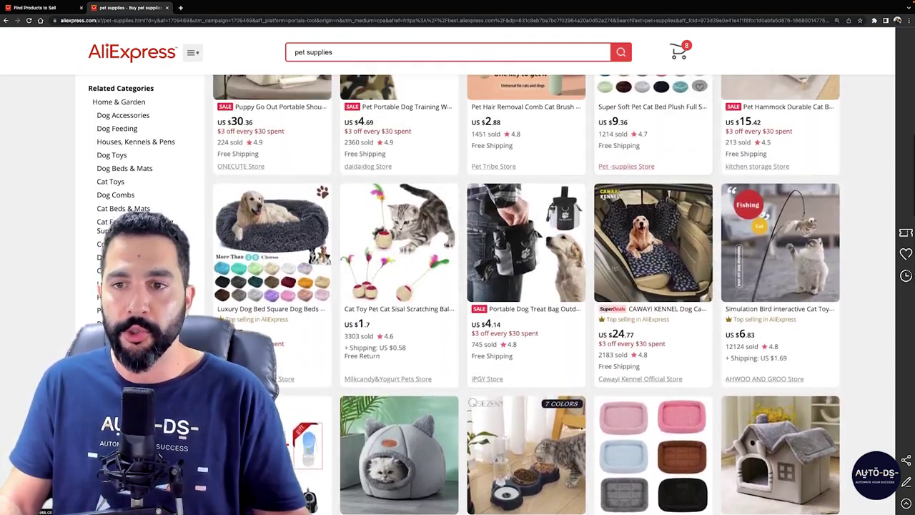
pyautogui.scroll(8, 643, 179)
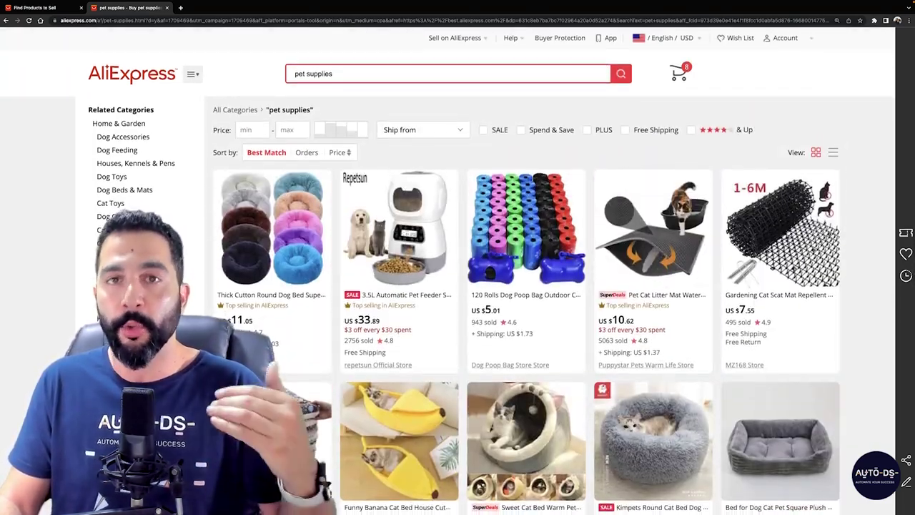
pyautogui.scroll(-2, 643, 178)
pyautogui.scroll(-2, 526, 286)
pyautogui.scroll(-4, 526, 286)
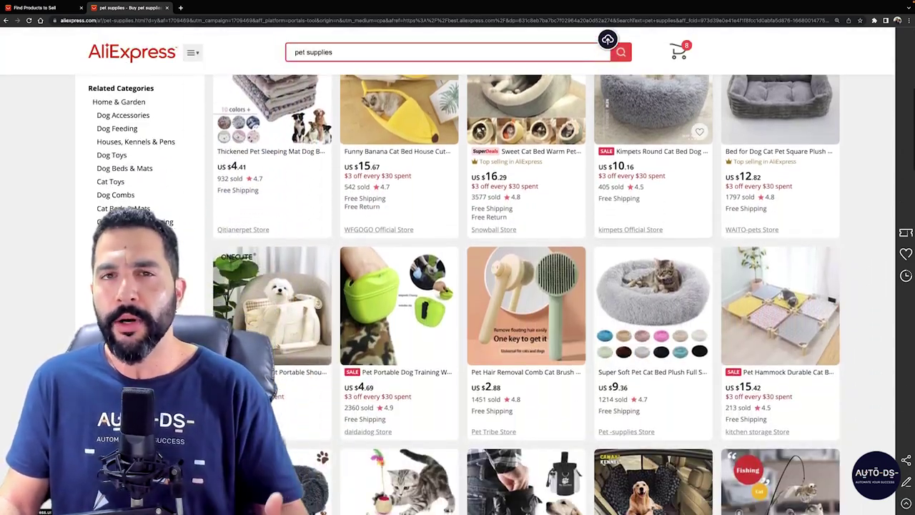
pyautogui.scroll(-5, 526, 286)
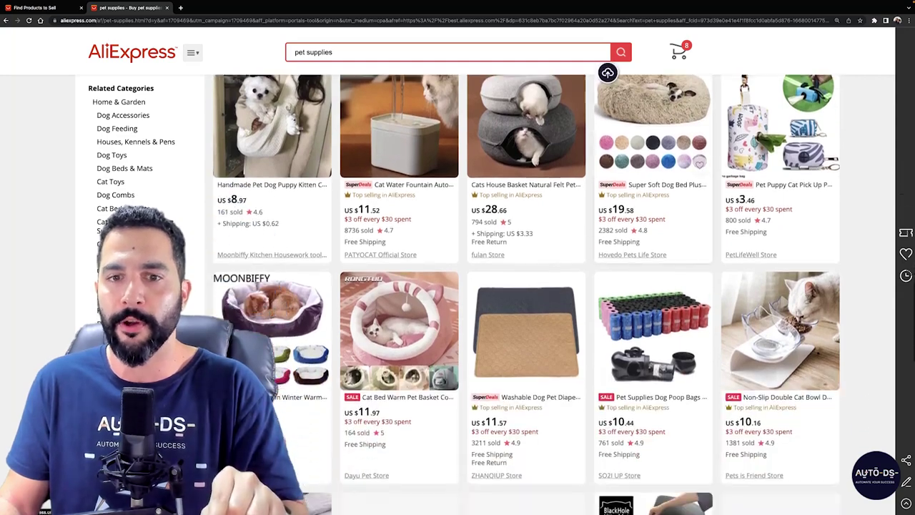
pyautogui.scroll(-3, 653, 458)
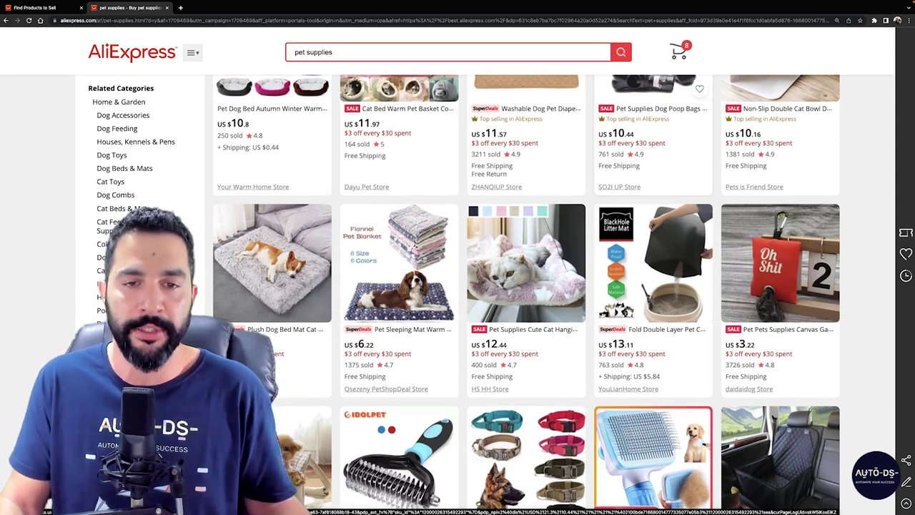
pyautogui.scroll(-5, 526, 286)
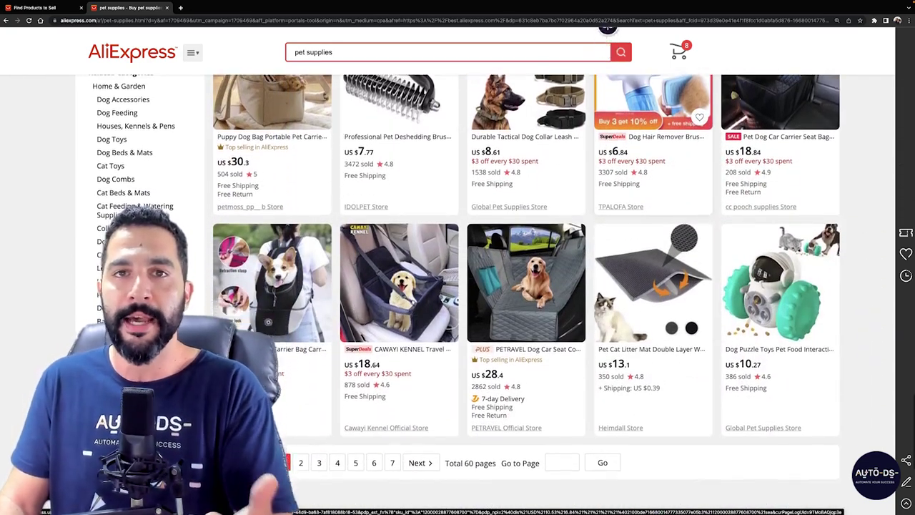
pyautogui.scroll(-2, 653, 172)
# Open the product page of the 50/100pcs Christmas dog bandana from the DS Center results and select the page's URL
pyautogui.hotkey('ctrl', 'shift', 'Tab')
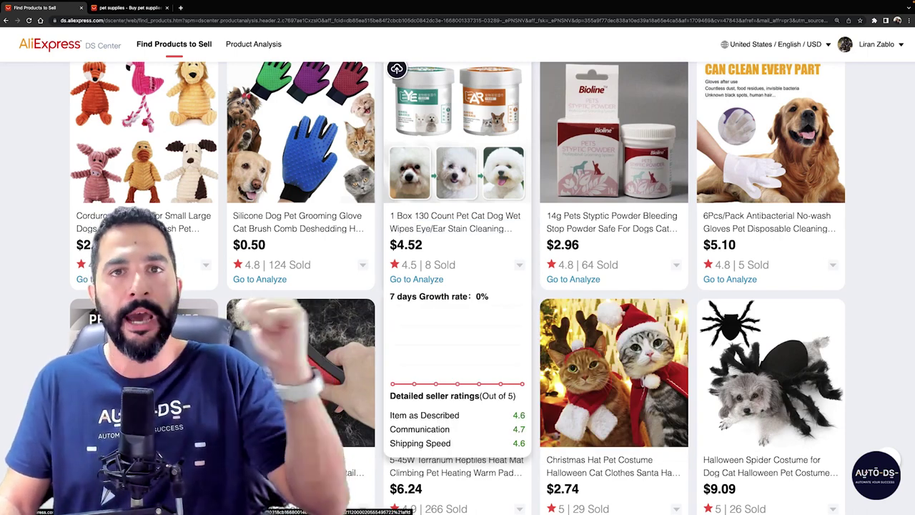
pyautogui.scroll(4, 458, 322)
pyautogui.scroll(6, 458, 322)
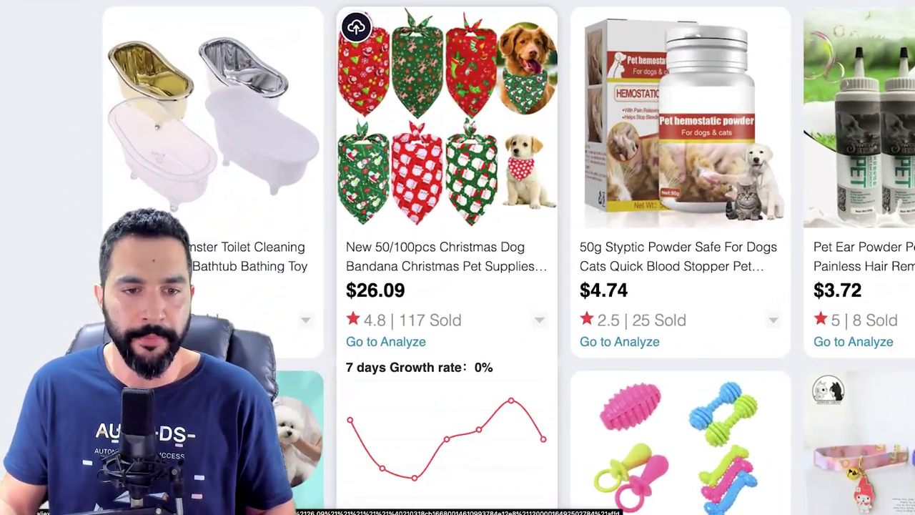
pyautogui.scroll(-2, 447, 322)
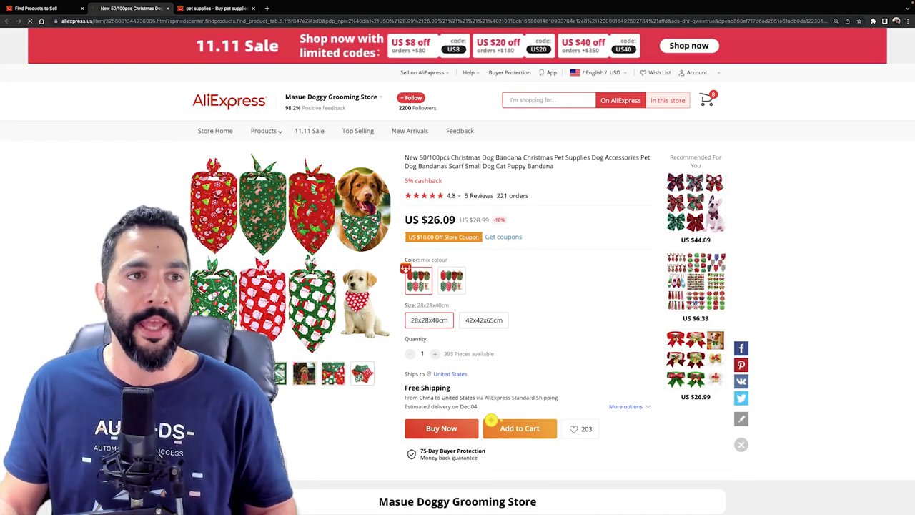
pyautogui.press('super+l')
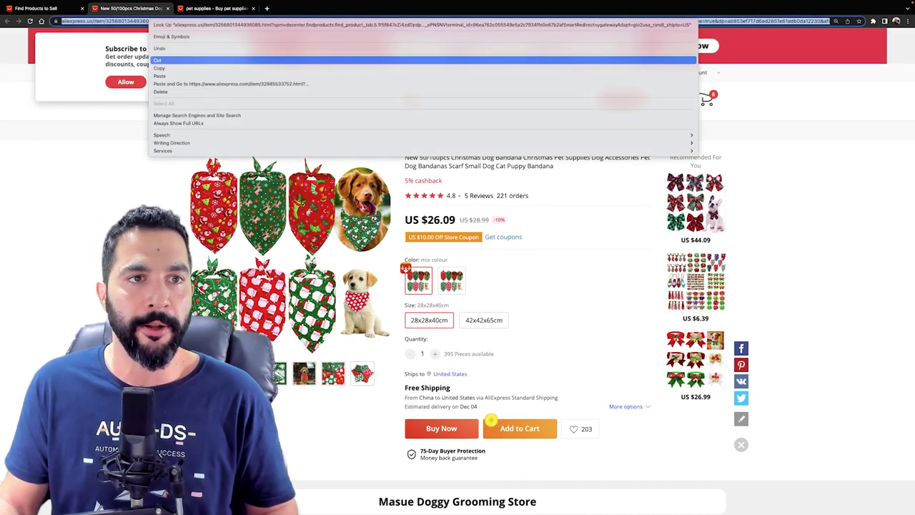
# Open the DS Center product analysis for the 50/100pcs Christmas dog bandana and bring its similar products into view
pyautogui.hotkey('ctrl', 'shift', 'Tab')
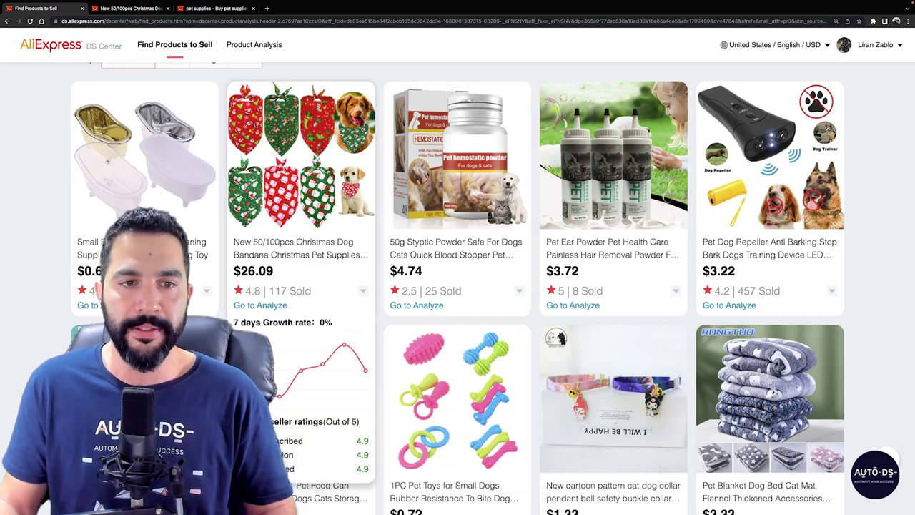
pyautogui.click(261, 305)
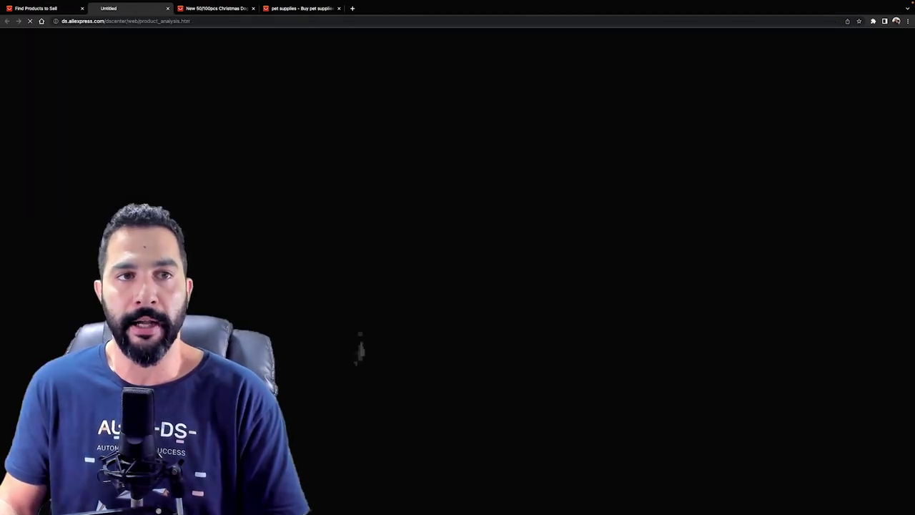
pyautogui.hotkey('ctrl', 'shift', 'Tab')
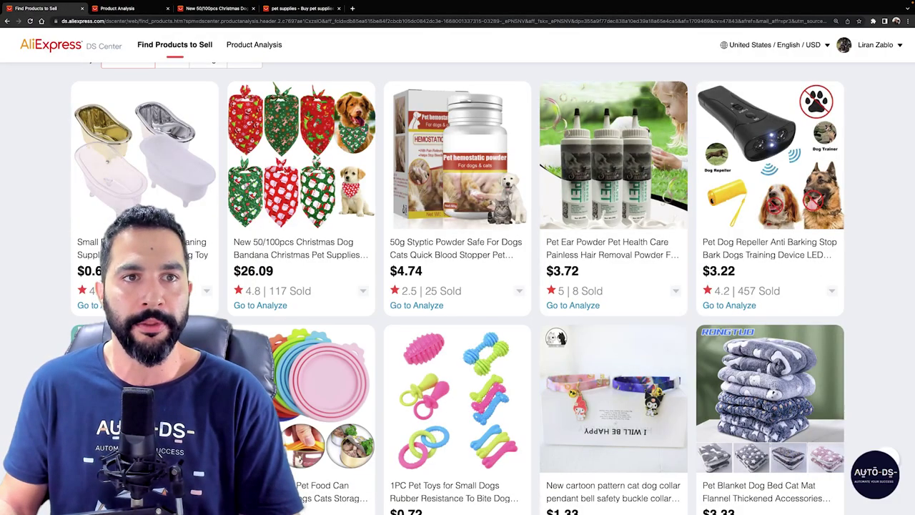
pyautogui.hotkey('ctrl', 'Tab')
pyautogui.scroll(-2, 457, 286)
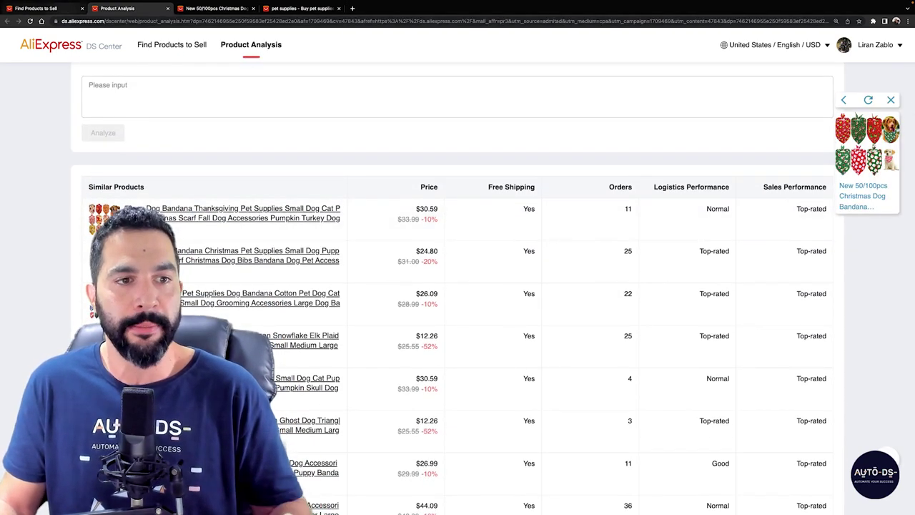
# Check the Christmas dog bandana's growth chart and seller ratings in the DS Center results and return to its product analysis
pyautogui.hotkey('ctrl', 'shift', 'Tab')
pyautogui.moveTo(301, 214)
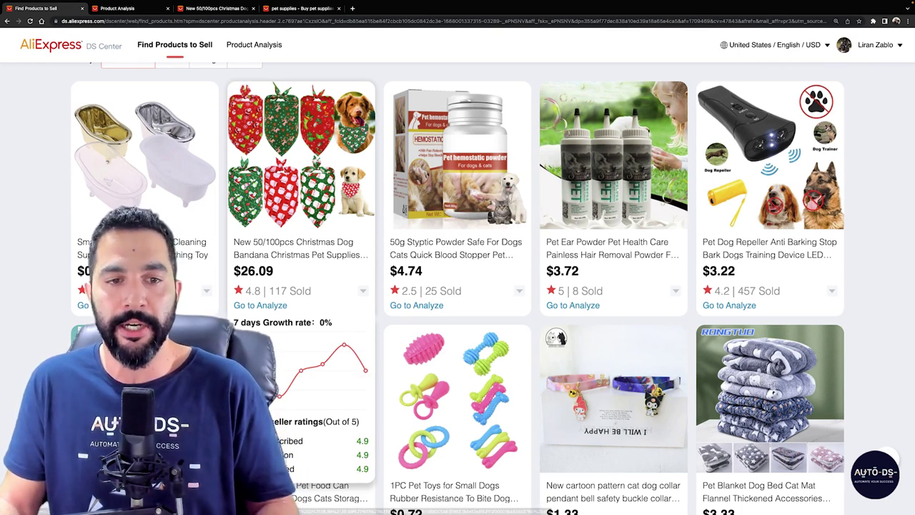
pyautogui.click(143, 9)
pyautogui.scroll(-1, 150, 223)
pyautogui.scroll(1, 150, 223)
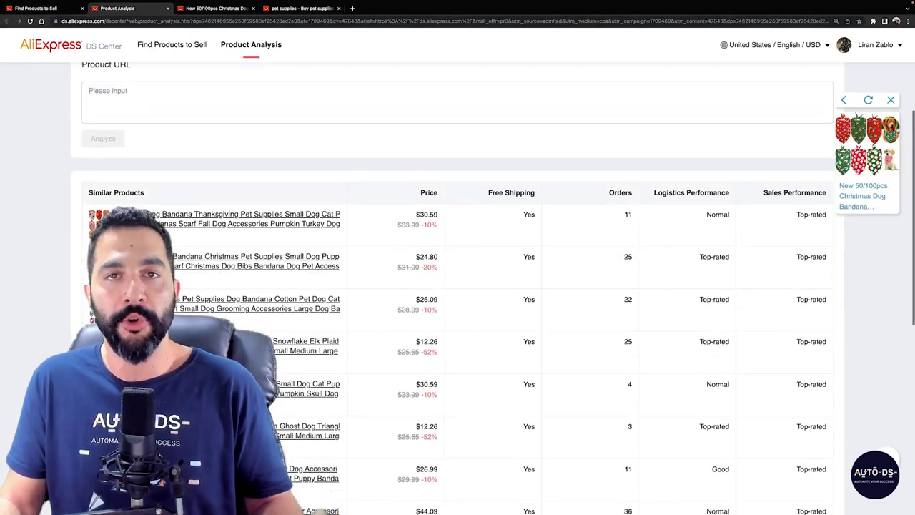
# Examine the similar products table for the bandana, comparing price, free shipping, orders, logistics performance and sales performance
pyautogui.scroll(-1, 151, 223)
pyautogui.scroll(-3, 458, 287)
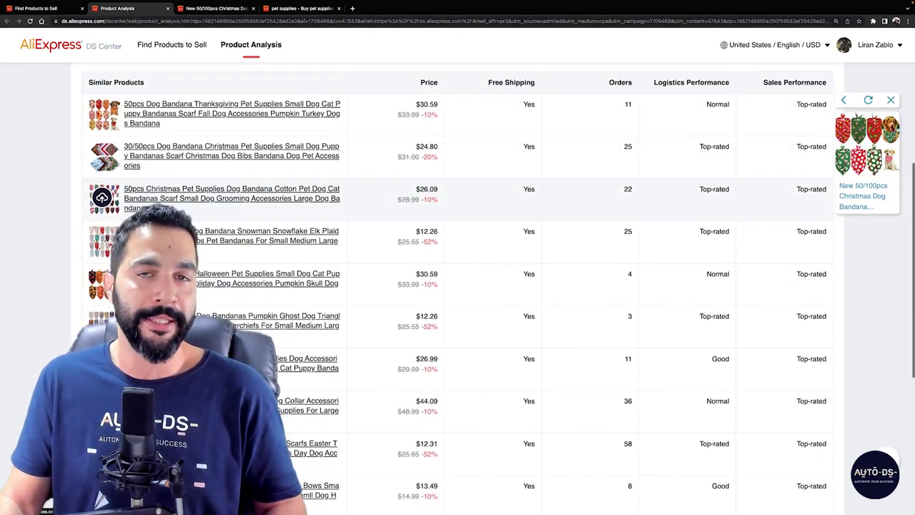
pyautogui.scroll(-2, 458, 286)
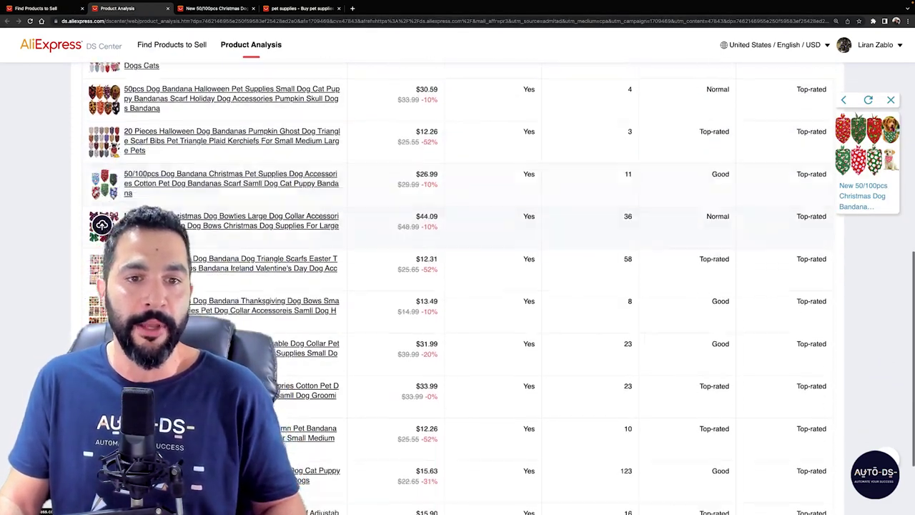
pyautogui.scroll(2, 457, 286)
pyautogui.scroll(-4, 101, 179)
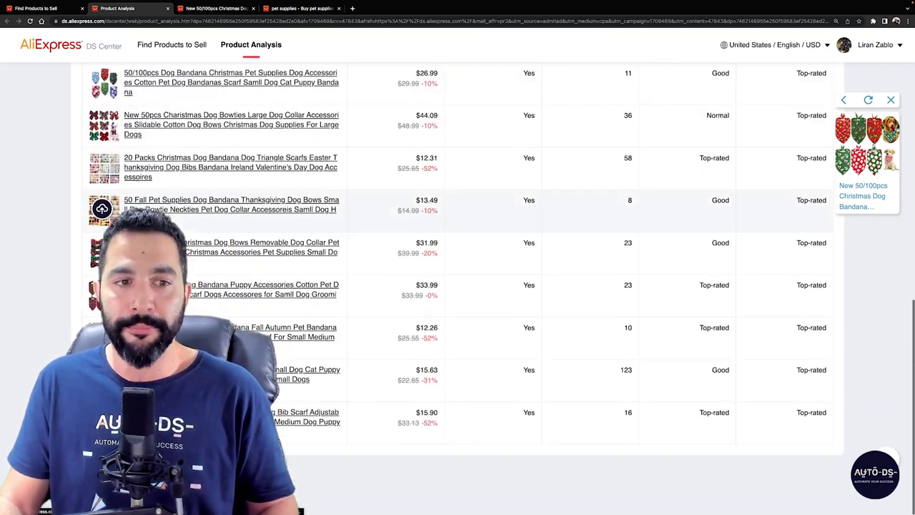
pyautogui.scroll(8, 102, 208)
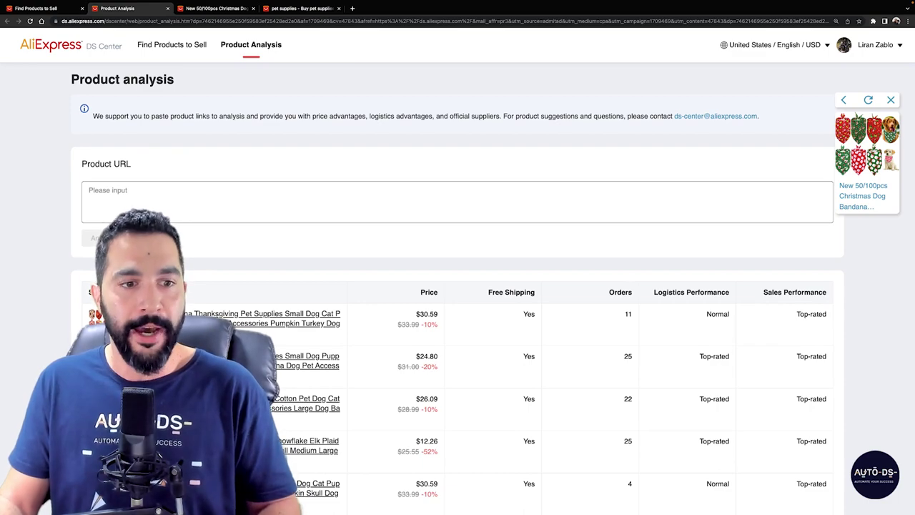
pyautogui.scroll(-1, 458, 286)
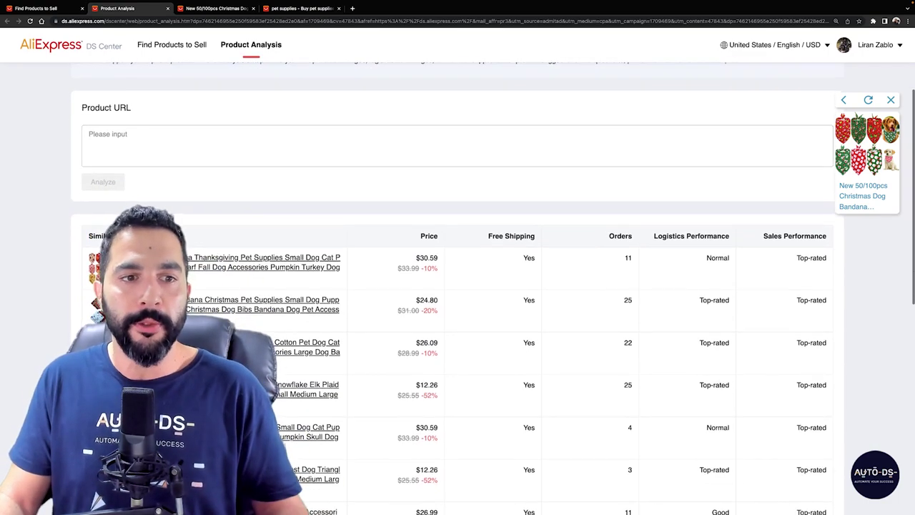
pyautogui.scroll(-1, 102, 203)
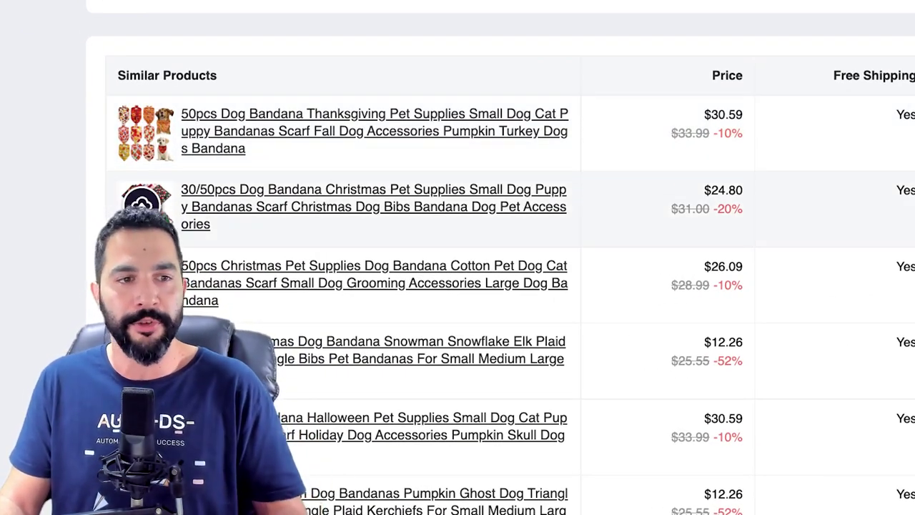
pyautogui.scroll(-2, 141, 204)
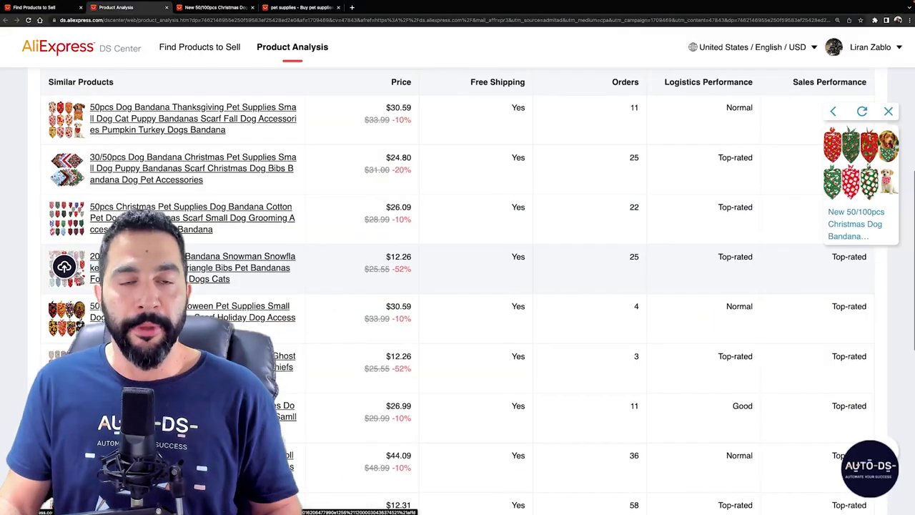
# Extract the product IDs of the bandana's similar products with the AutoDS Exporter
pyautogui.scroll(2, 64, 218)
pyautogui.scroll(-10, 64, 218)
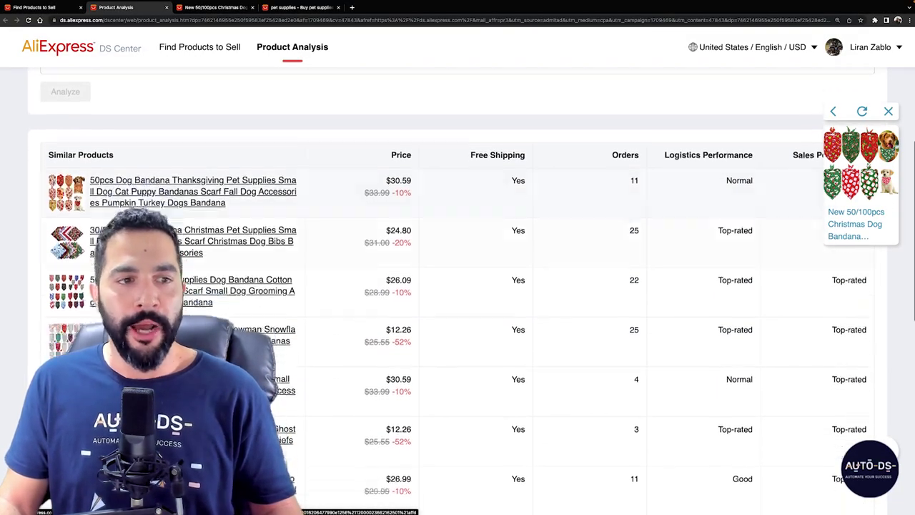
pyautogui.scroll(-2, 64, 218)
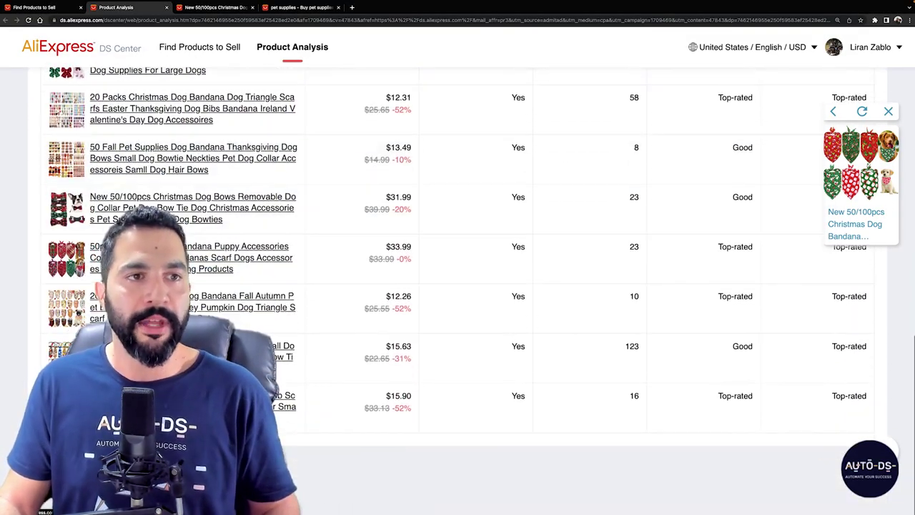
pyautogui.scroll(8, 64, 157)
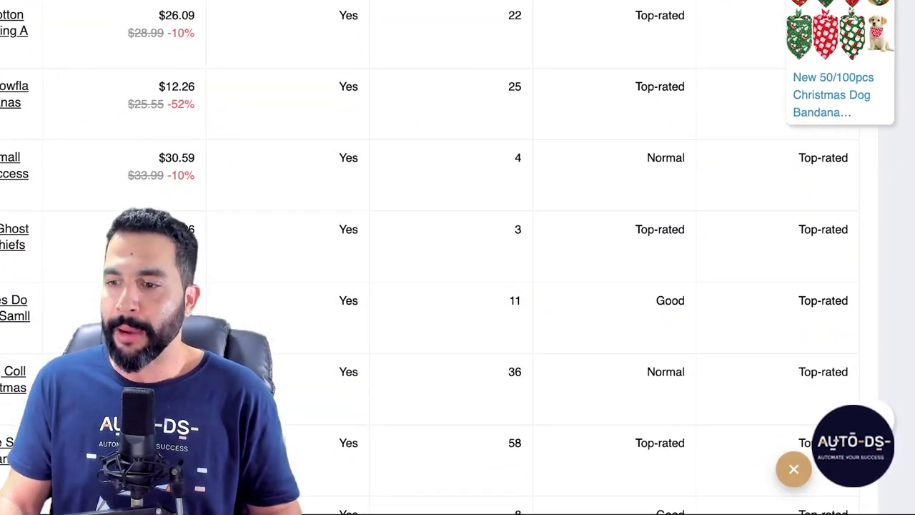
pyautogui.click(854, 446)
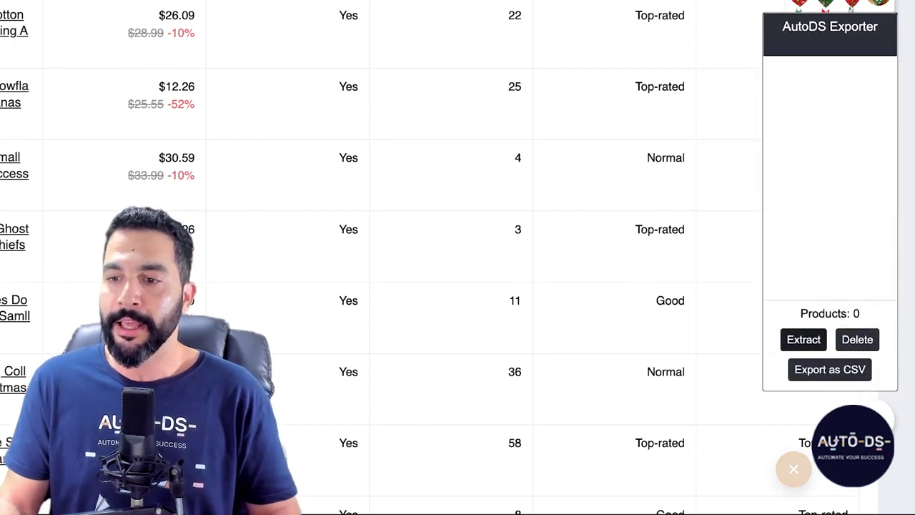
pyautogui.click(804, 340)
pyautogui.scroll(5, 501, 246)
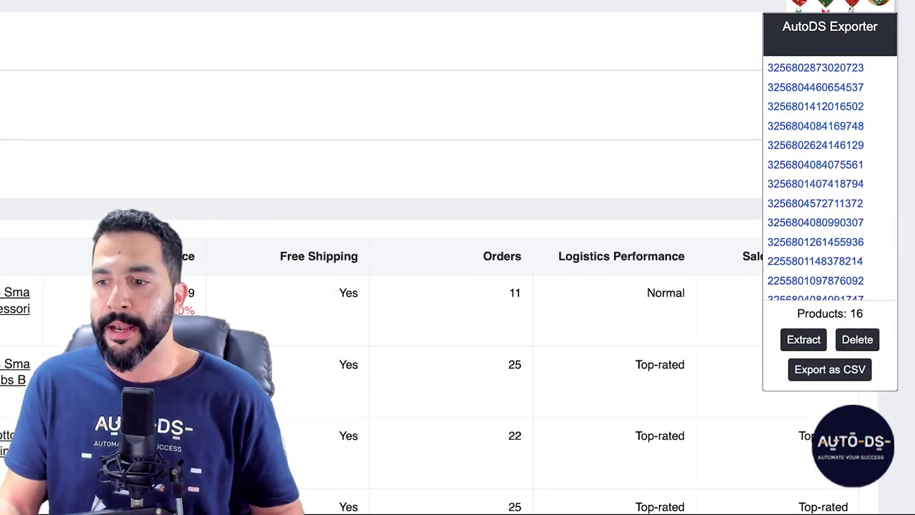
# Export the extracted product IDs as a CSV file named Aliexpress Export into the Downloads folder
pyautogui.scroll(-12, 379, 258)
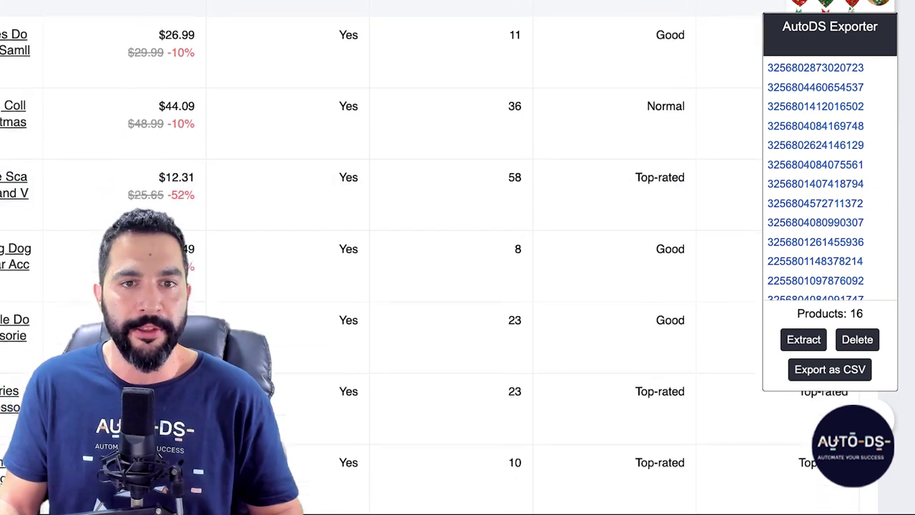
pyautogui.scroll(7, 379, 257)
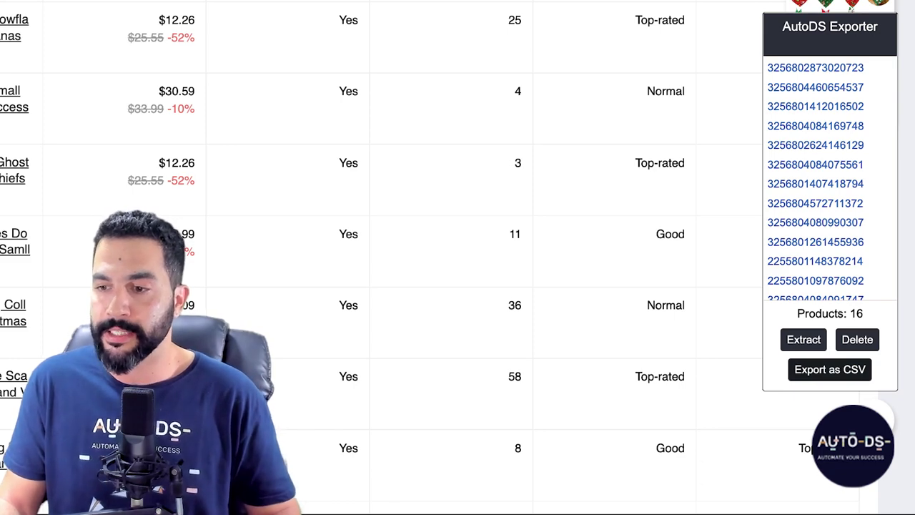
pyautogui.click(829, 370)
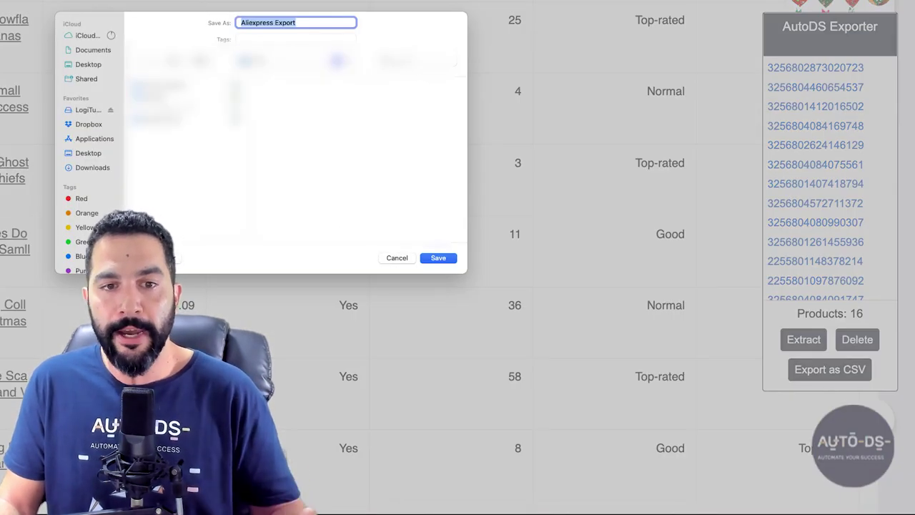
pyautogui.click(92, 167)
pyautogui.press('Return')
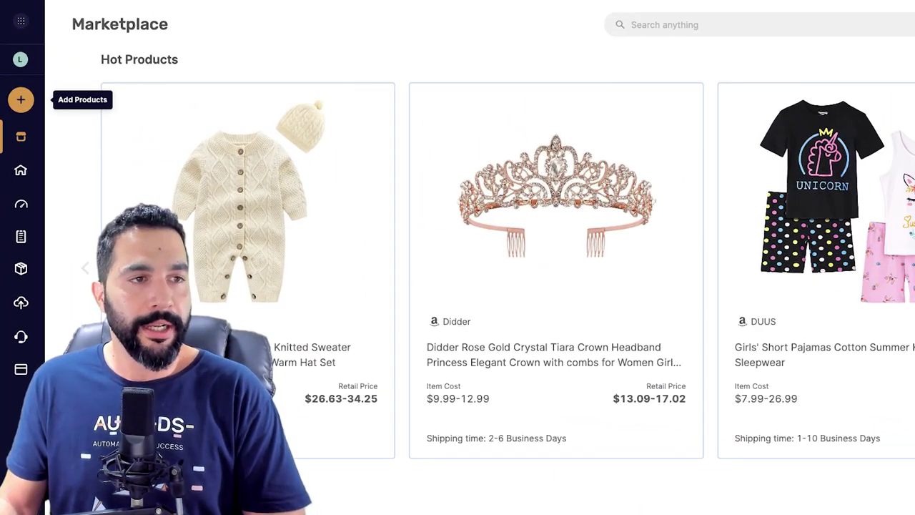
# In the AutoDS Marketplace, start adding products for Multiple Products / Stores by CSV upload
pyautogui.click(20, 98)
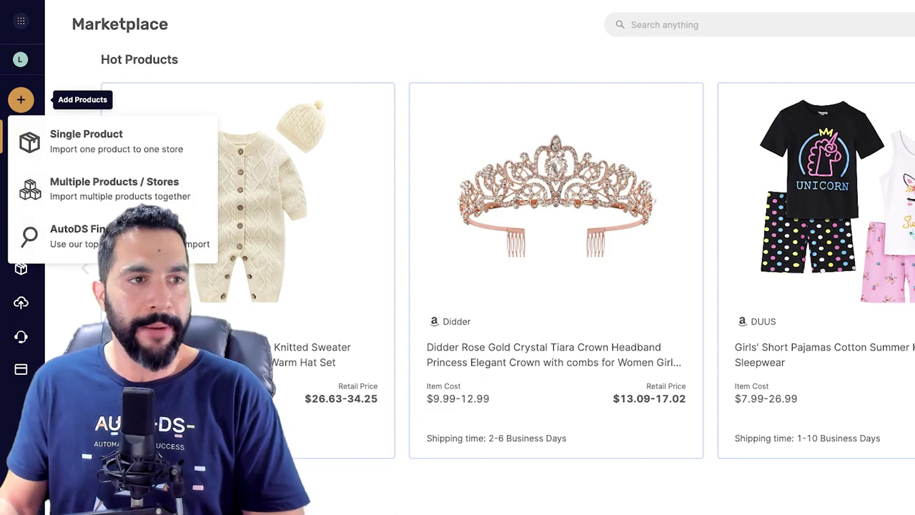
pyautogui.click(114, 189)
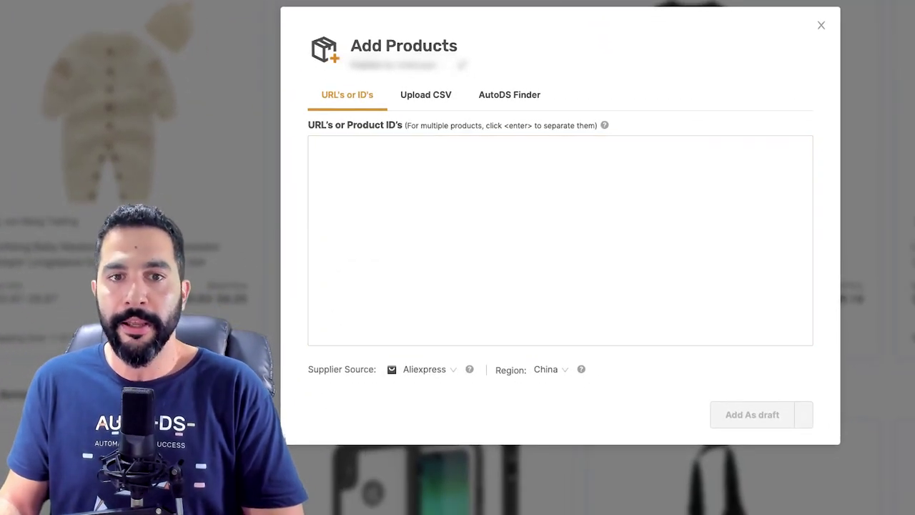
pyautogui.click(426, 95)
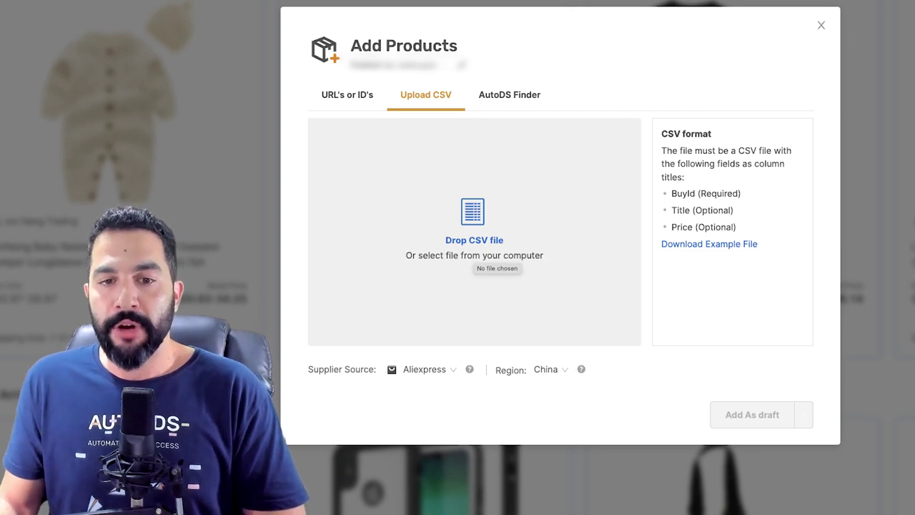
# Upload the exported AliExpress CSV from the Downloads folder and add its products as drafts
pyautogui.click(474, 246)
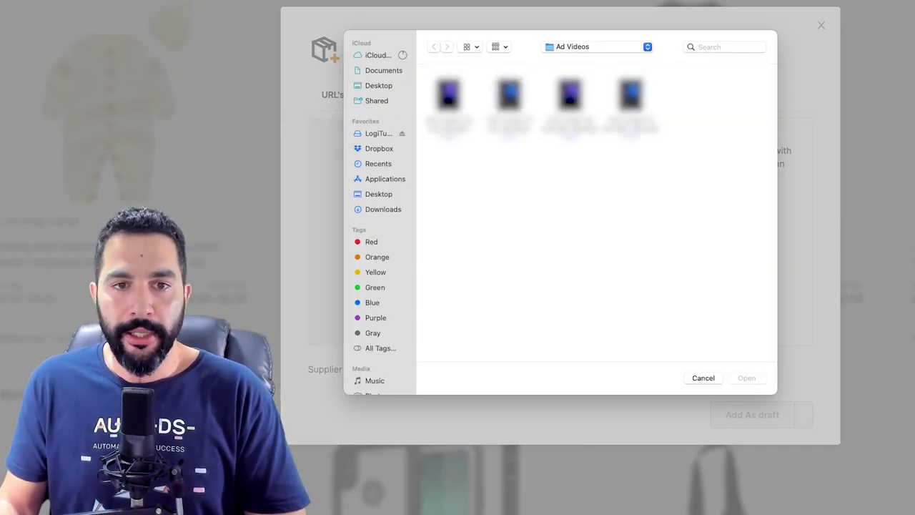
pyautogui.click(383, 210)
pyautogui.doubleClick(458, 94)
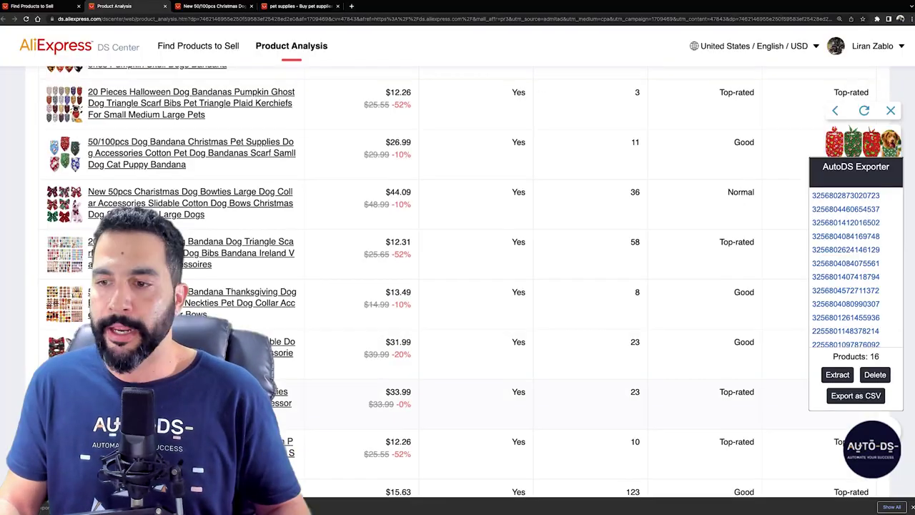
pyautogui.scroll(-5, 457, 279)
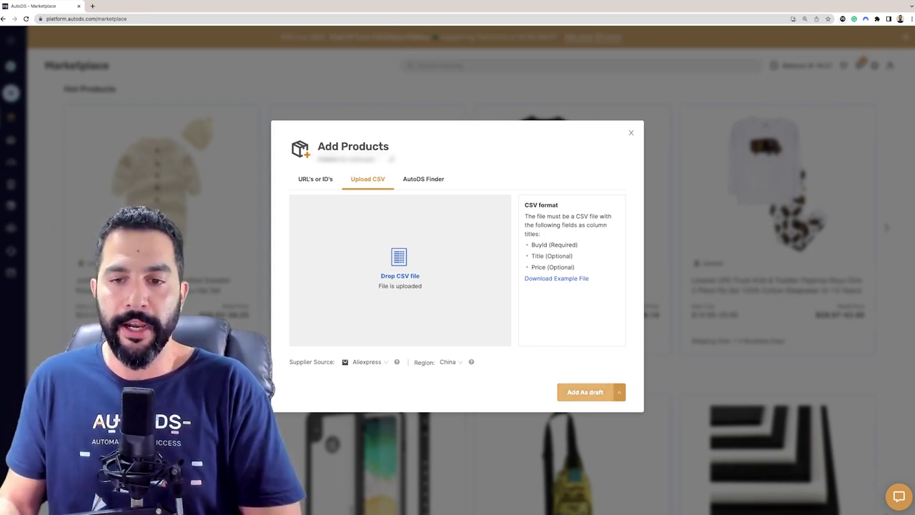
pyautogui.click(585, 392)
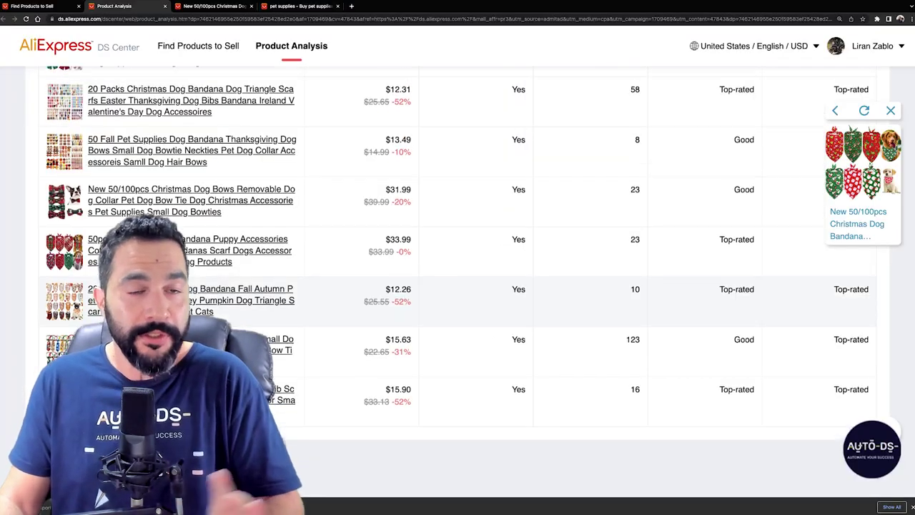
# Return to the AliExpress DS Center, review the similar products, and examine the pet supplies results' growth rates and seller ratings
pyautogui.scroll(15, 458, 286)
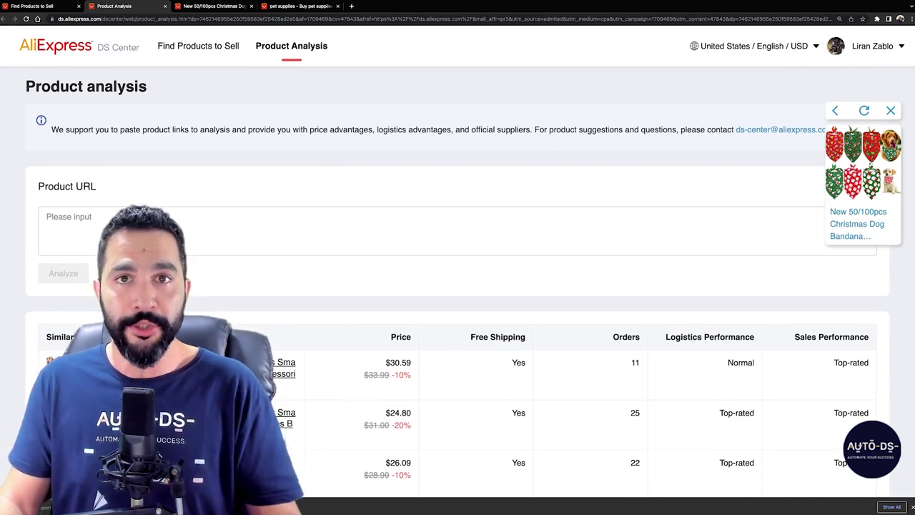
pyautogui.scroll(-5, 457, 286)
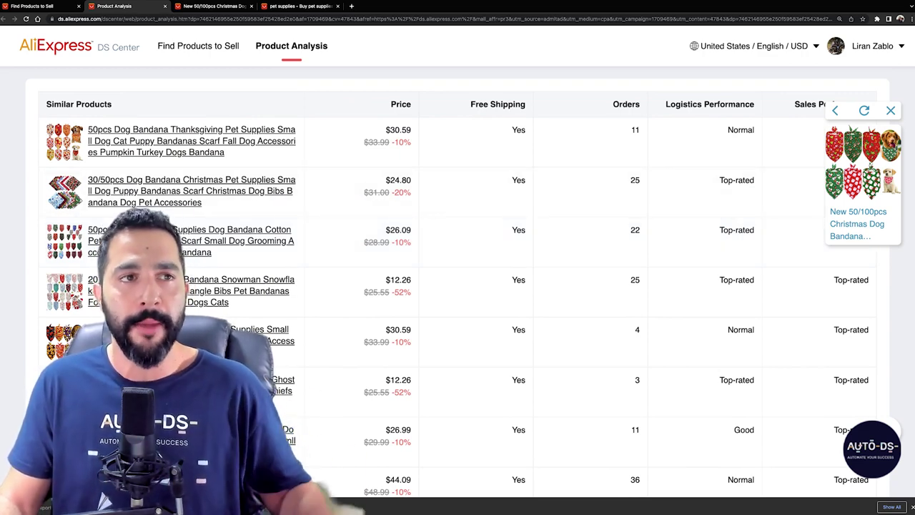
pyautogui.click(56, 7)
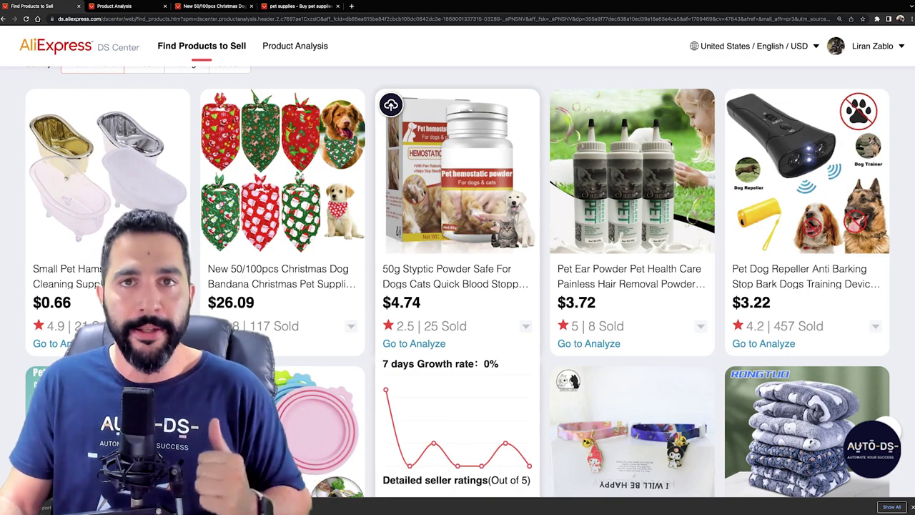
pyautogui.scroll(-3, 632, 286)
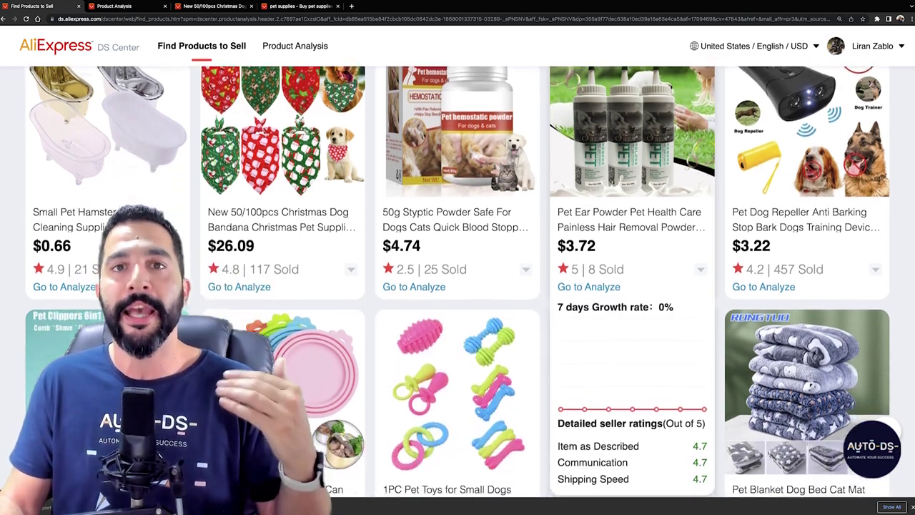
pyautogui.scroll(-2, 632, 286)
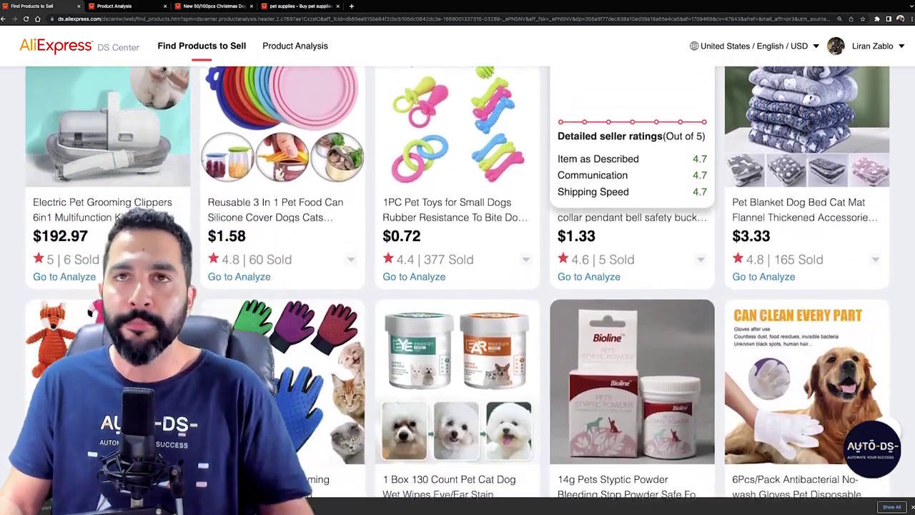
pyautogui.scroll(2, 632, 286)
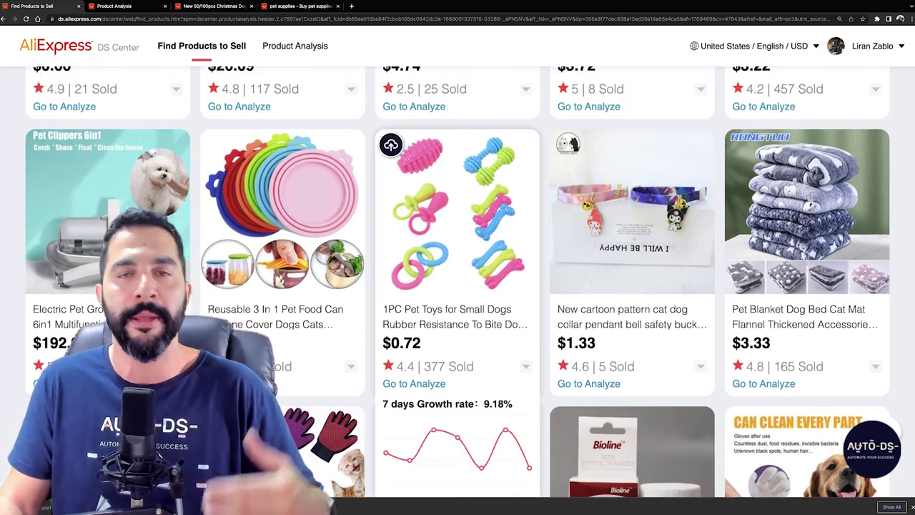
pyautogui.scroll(-3, 458, 287)
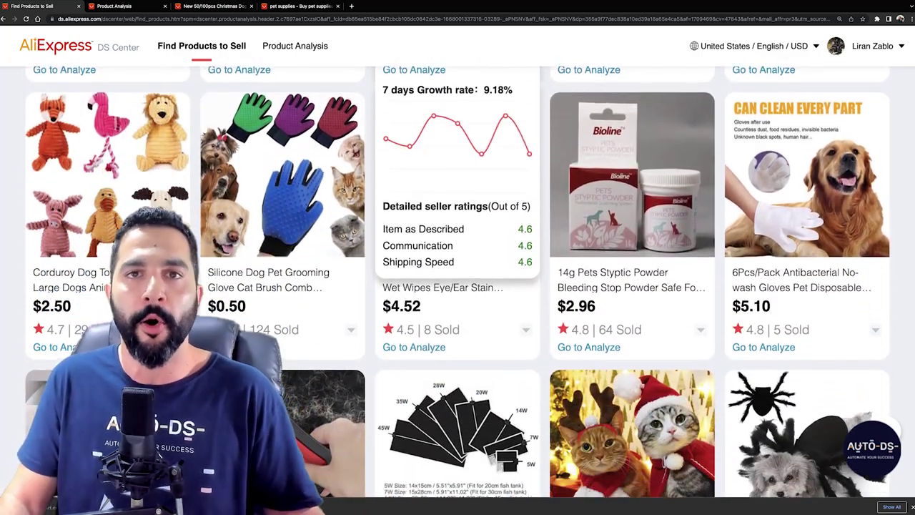
pyautogui.scroll(-3, 457, 286)
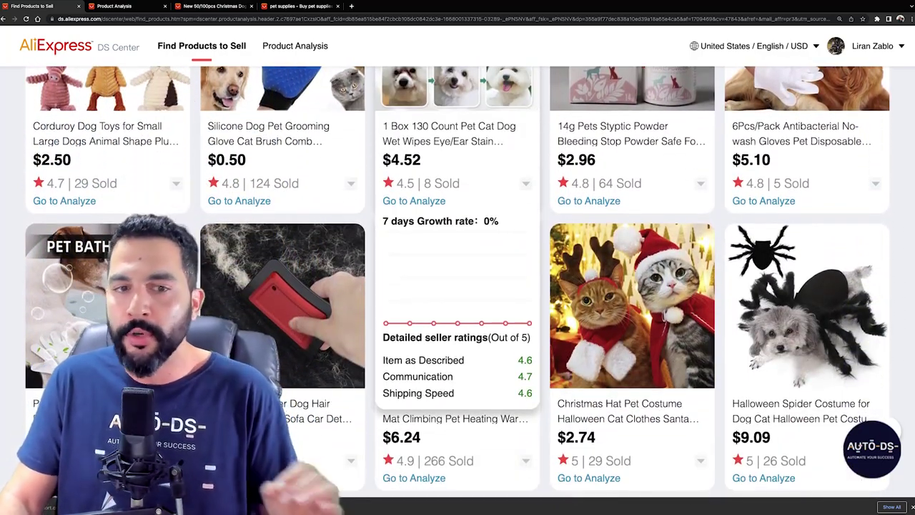